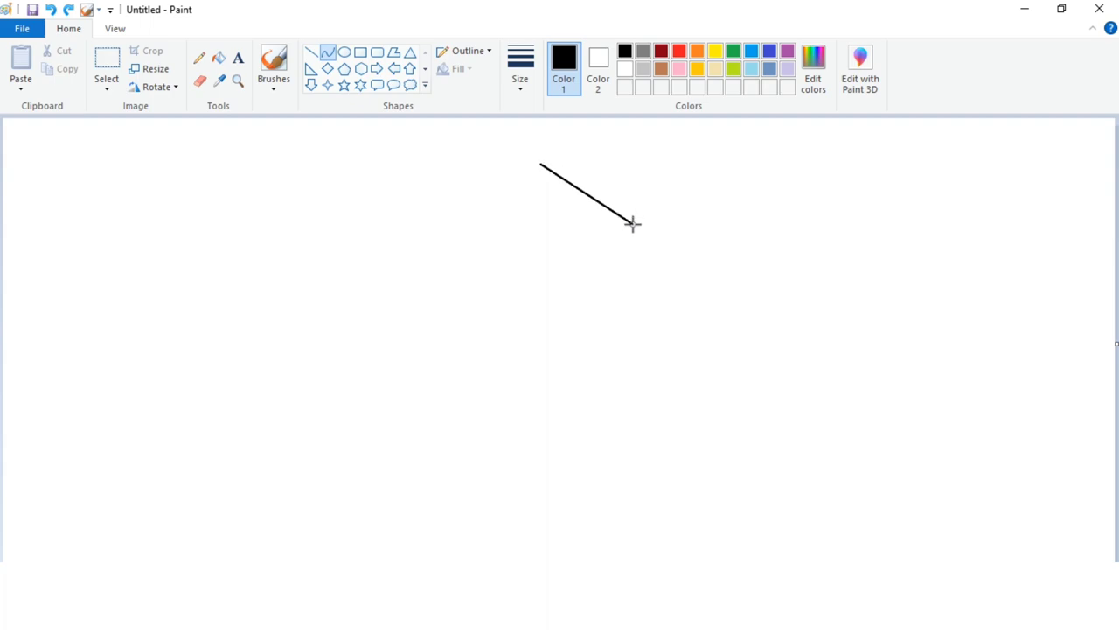
Step: Draw a black curve arching down to the right as the forehead of the mouse's head
{"action": "left_click", "coordinate": [586, 162]}
{"action": "left_click_drag", "start_coordinate": [604, 166], "coordinate": [636, 174]}
{"action": "left_click", "coordinate": [667, 188]}
Step: Continue the forehead line with curves for the brow dip, the protruding right cheek and its rounded underside
{"action": "left_click", "coordinate": [115, 29]}
{"action": "left_click", "coordinate": [21, 68]}
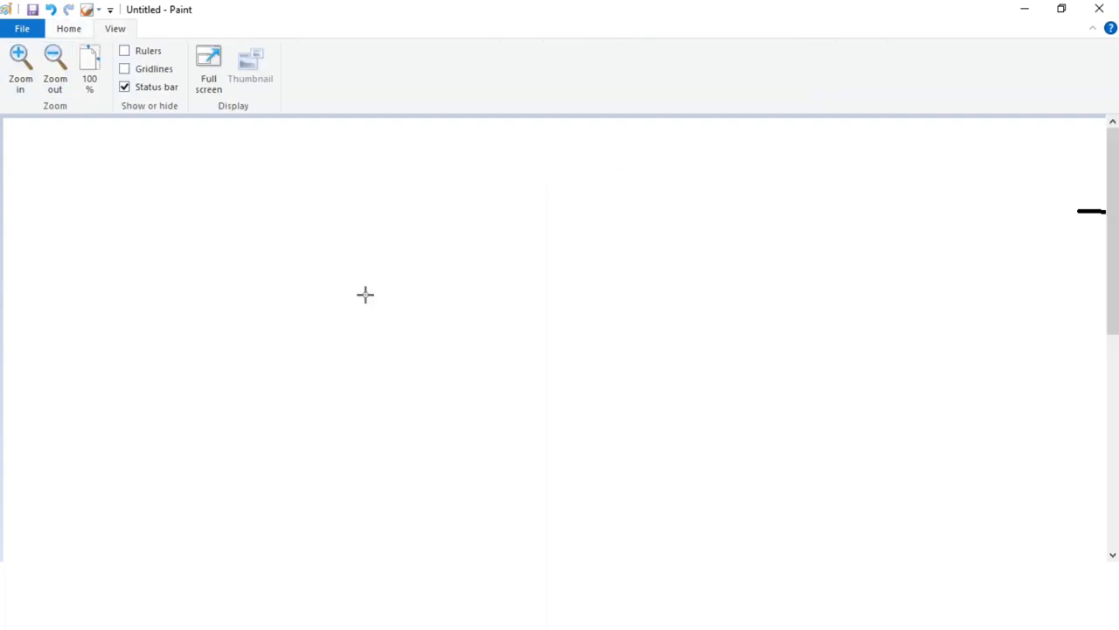
{"action": "left_click_drag", "start_coordinate": [348, 568], "coordinate": [647, 569]}
{"action": "left_click_drag", "start_coordinate": [568, 569], "coordinate": [622, 569]}
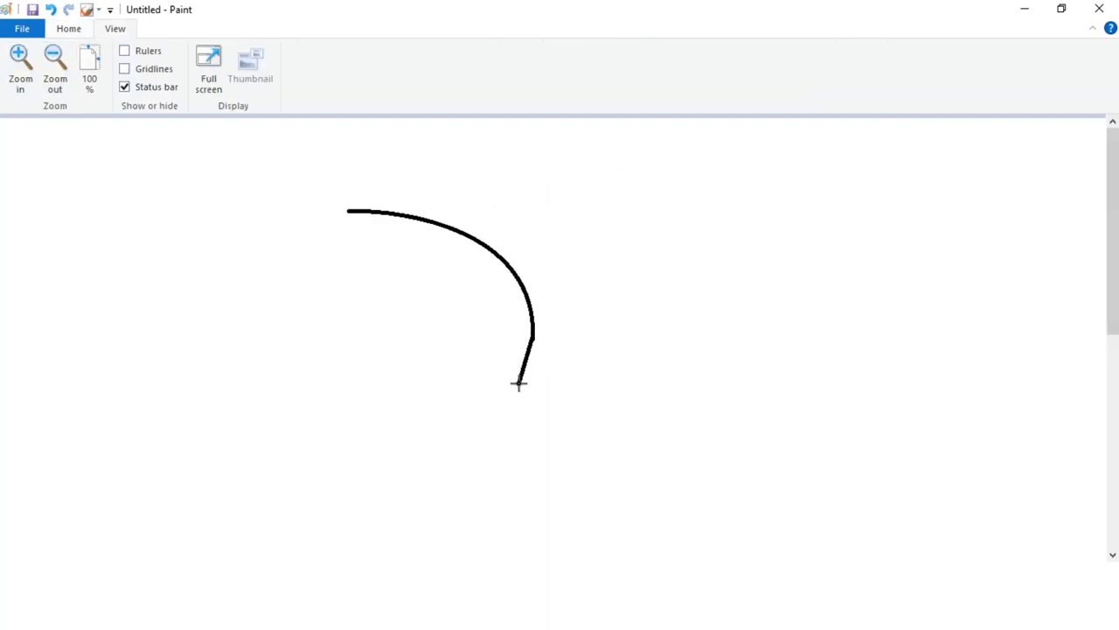
{"action": "key", "text": "ctrl+z"}
{"action": "mouse_move", "coordinate": [520, 384]}
{"action": "left_mouse_down"}
{"action": "mouse_move", "coordinate": [555, 421]}
{"action": "mouse_move", "coordinate": [542, 393]}
{"action": "mouse_move", "coordinate": [457, 498]}
{"action": "mouse_move", "coordinate": [472, 494]}
{"action": "left_mouse_up"}
{"action": "left_click", "coordinate": [517, 398]}
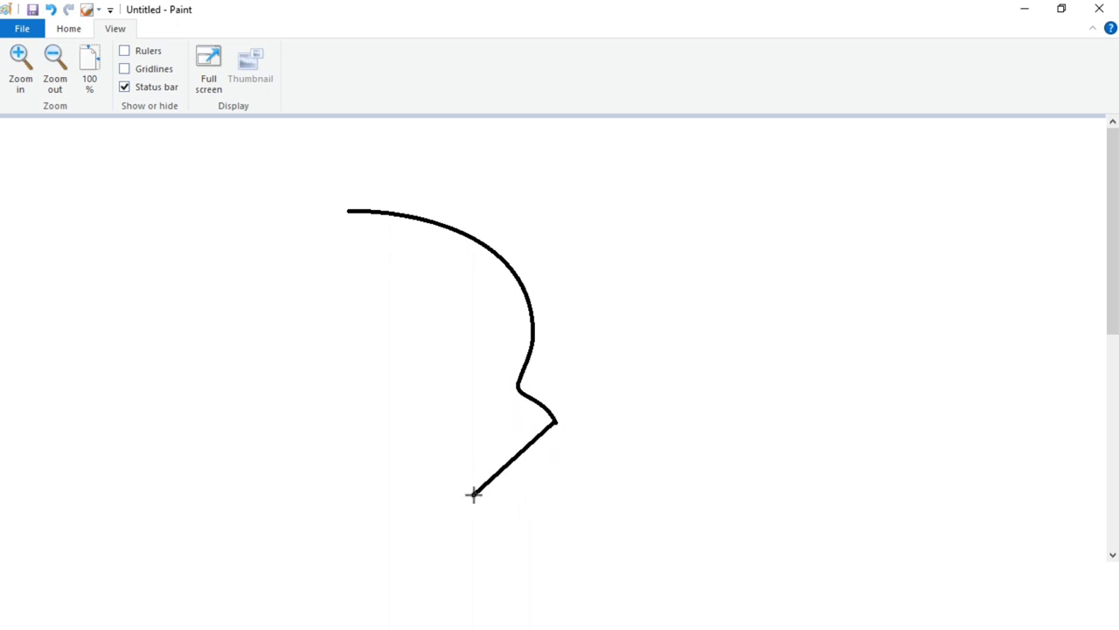
{"action": "left_click_drag", "start_coordinate": [516, 459], "coordinate": [523, 490]}
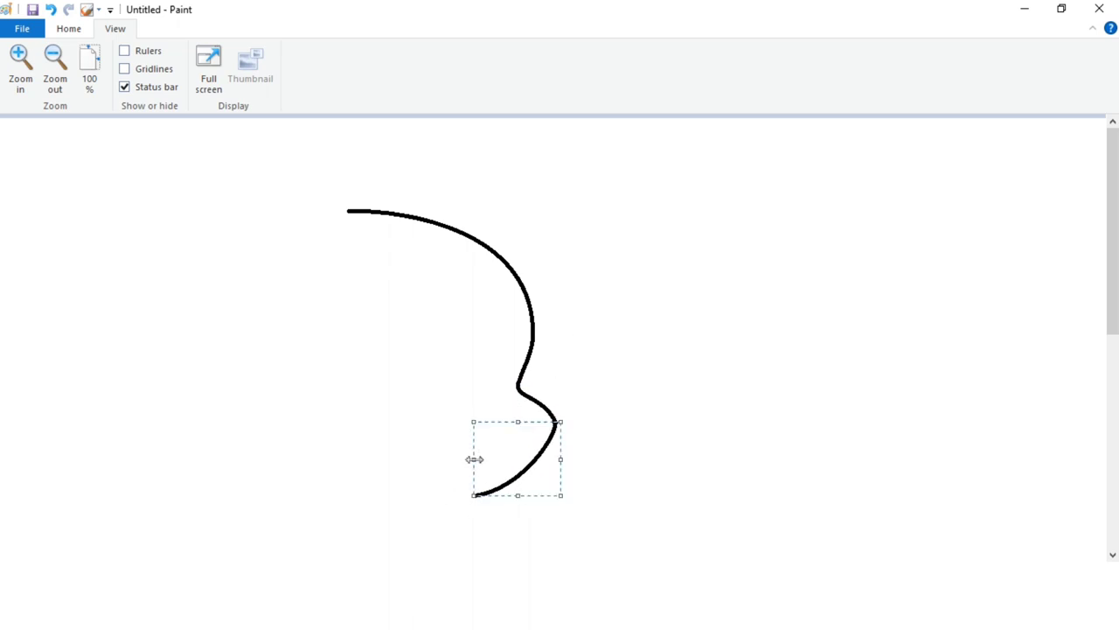
{"action": "left_click", "coordinate": [618, 470]}
Step: Draw the rounded left cheek line and the long outer lower curve of the large left ear
{"action": "mouse_move", "coordinate": [256, 346]}
{"action": "left_mouse_down"}
{"action": "mouse_move", "coordinate": [296, 464]}
{"action": "mouse_move", "coordinate": [320, 486]}
{"action": "left_mouse_up"}
{"action": "left_click_drag", "start_coordinate": [263, 409], "coordinate": [237, 374]}
{"action": "left_click_drag", "start_coordinate": [251, 450], "coordinate": [251, 445]}
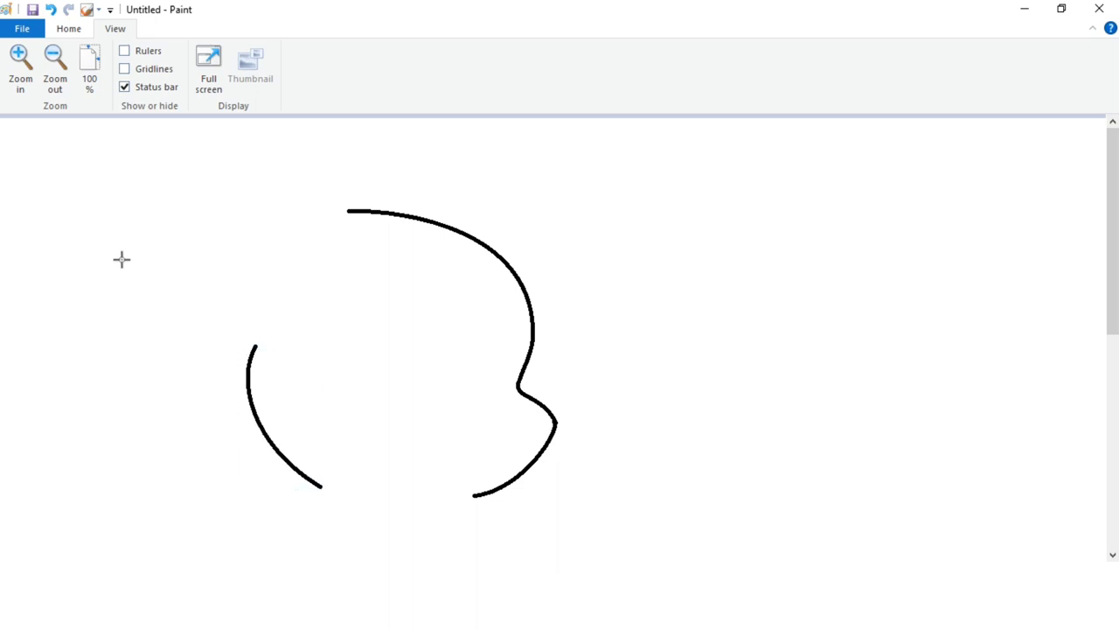
{"action": "left_click_drag", "start_coordinate": [121, 275], "coordinate": [267, 438]}
{"action": "left_click_drag", "start_coordinate": [162, 322], "coordinate": [136, 350]}
{"action": "left_click_drag", "start_coordinate": [177, 414], "coordinate": [182, 441]}
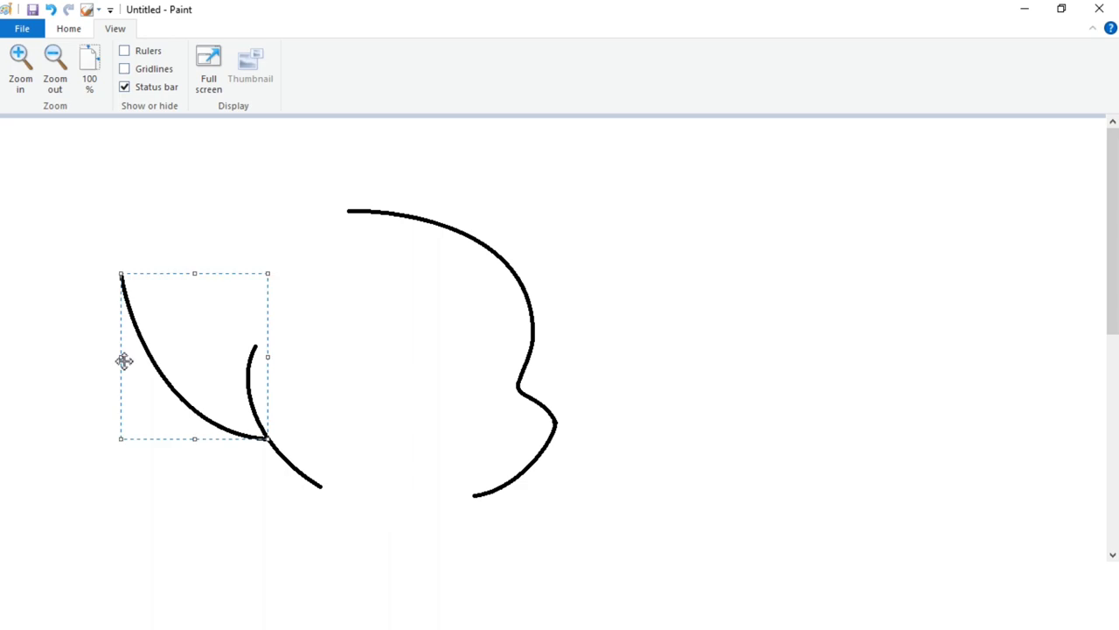
Step: Close the left ear with curves over its top, down its inner side and into the small hook above the cheek
{"action": "left_click", "coordinate": [119, 273]}
{"action": "mouse_move", "coordinate": [121, 222]}
{"action": "left_mouse_down"}
{"action": "mouse_move", "coordinate": [175, 179]}
{"action": "mouse_move", "coordinate": [116, 223]}
{"action": "left_mouse_up"}
{"action": "left_click_drag", "start_coordinate": [130, 195], "coordinate": [123, 179]}
{"action": "left_click", "coordinate": [172, 180]}
{"action": "left_click_drag", "start_coordinate": [210, 190], "coordinate": [264, 304]}
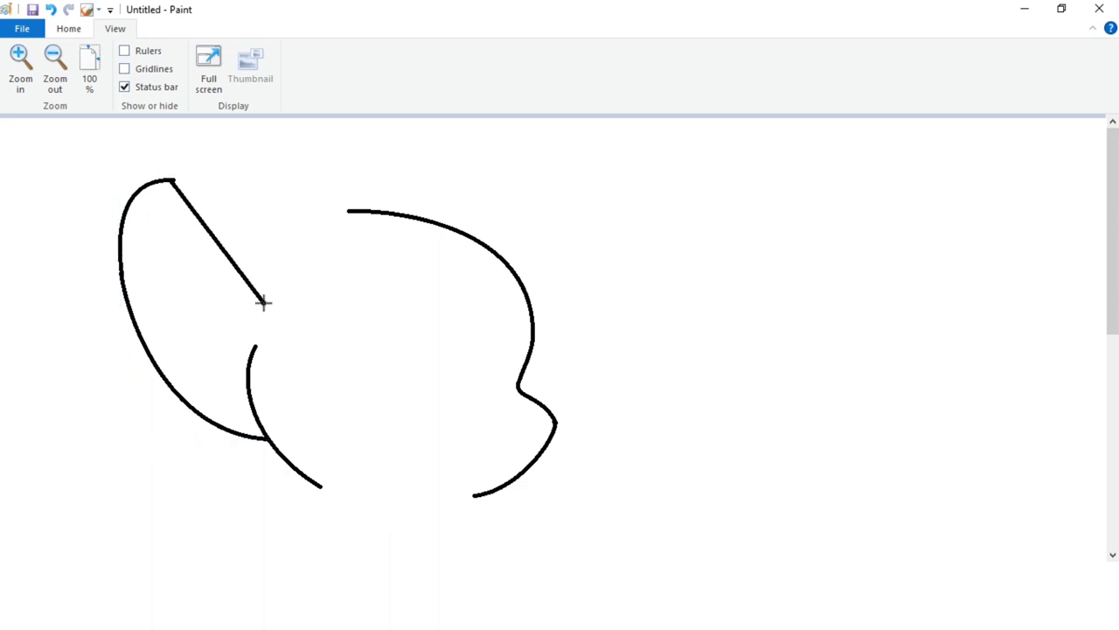
{"action": "left_click_drag", "start_coordinate": [225, 229], "coordinate": [268, 224]}
{"action": "mouse_move", "coordinate": [213, 327]}
{"action": "left_mouse_down"}
{"action": "mouse_move", "coordinate": [259, 307]}
{"action": "mouse_move", "coordinate": [260, 327]}
{"action": "mouse_move", "coordinate": [229, 348]}
{"action": "left_mouse_up"}
{"action": "left_click", "coordinate": [217, 329]}
{"action": "left_click", "coordinate": [292, 304]}
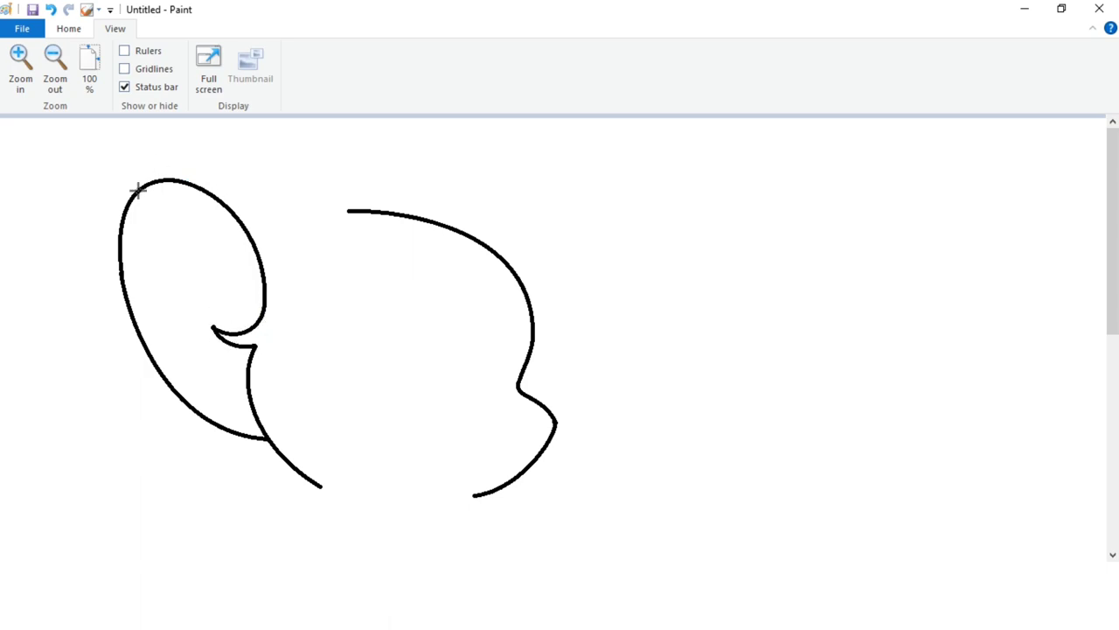
Step: Draw a curve over the top of the left ear as its outer rim
{"action": "mouse_move", "coordinate": [137, 191]}
{"action": "left_mouse_down"}
{"action": "mouse_move", "coordinate": [335, 214]}
{"action": "mouse_move", "coordinate": [299, 226]}
{"action": "left_mouse_up"}
{"action": "left_click_drag", "start_coordinate": [185, 175], "coordinate": [160, 141]}
{"action": "left_click_drag", "start_coordinate": [210, 144], "coordinate": [216, 141]}
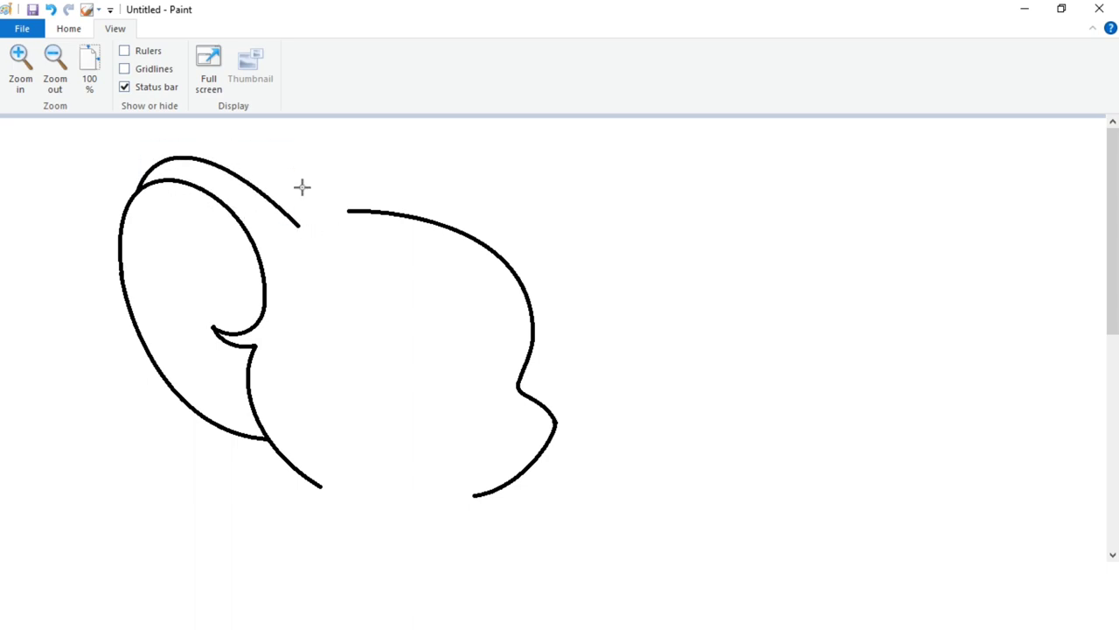
Step: Draw the pointed hair tuft between the left ear and the forehead with curved strokes
{"action": "mouse_move", "coordinate": [285, 213]}
{"action": "left_mouse_down"}
{"action": "mouse_move", "coordinate": [377, 165]}
{"action": "mouse_move", "coordinate": [327, 204]}
{"action": "left_mouse_up"}
{"action": "left_click_drag", "start_coordinate": [379, 161], "coordinate": [344, 205]}
{"action": "left_click_drag", "start_coordinate": [370, 178], "coordinate": [373, 180]}
{"action": "mouse_move", "coordinate": [363, 187]}
{"action": "left_mouse_down"}
{"action": "mouse_move", "coordinate": [344, 204]}
{"action": "mouse_move", "coordinate": [454, 193]}
{"action": "left_mouse_up"}
{"action": "mouse_move", "coordinate": [392, 193]}
{"action": "left_mouse_down"}
{"action": "mouse_move", "coordinate": [387, 183]}
{"action": "mouse_move", "coordinate": [431, 182]}
{"action": "left_mouse_up"}
{"action": "left_click_drag", "start_coordinate": [348, 212], "coordinate": [454, 194]}
Step: Draw the small rounded right ear between the hair tuft and the forehead curve
{"action": "mouse_move", "coordinate": [381, 205]}
{"action": "left_mouse_down"}
{"action": "mouse_move", "coordinate": [421, 195]}
{"action": "mouse_move", "coordinate": [428, 140]}
{"action": "left_mouse_up"}
{"action": "left_click", "coordinate": [518, 186]}
{"action": "mouse_move", "coordinate": [407, 150]}
{"action": "left_mouse_down"}
{"action": "mouse_move", "coordinate": [408, 137]}
{"action": "mouse_move", "coordinate": [484, 244]}
{"action": "left_mouse_up"}
{"action": "left_click", "coordinate": [409, 137]}
{"action": "left_click", "coordinate": [455, 145]}
{"action": "mouse_move", "coordinate": [453, 157]}
{"action": "left_mouse_down"}
{"action": "mouse_move", "coordinate": [456, 148]}
{"action": "mouse_move", "coordinate": [485, 173]}
{"action": "mouse_move", "coordinate": [482, 192]}
{"action": "left_mouse_up"}
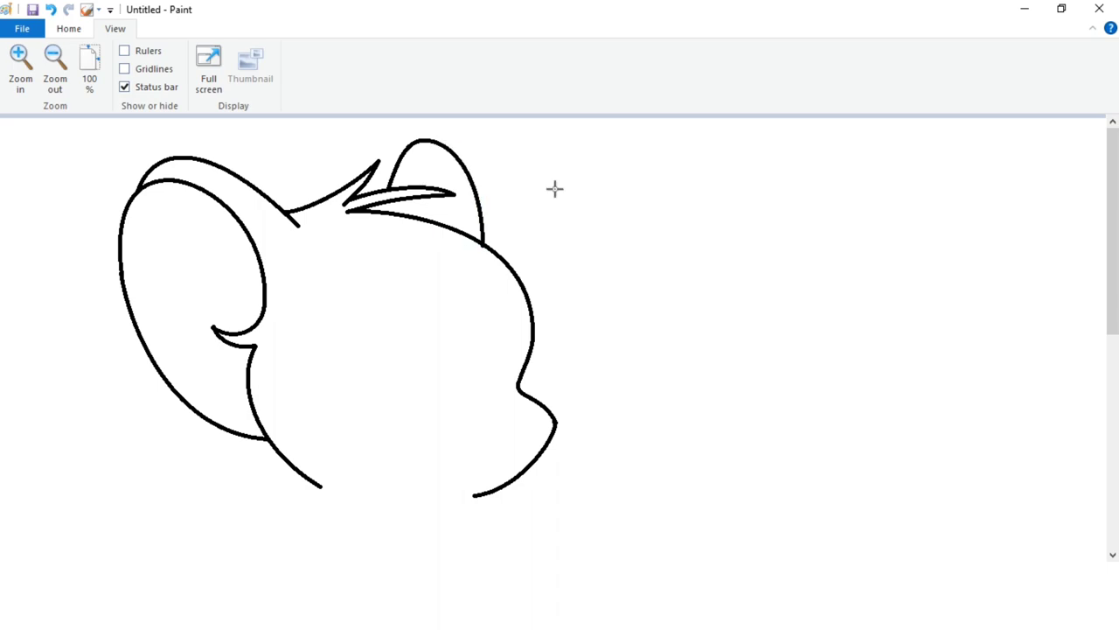
Step: Draw the left shoulder line, the corner of the mouth and the cheek curve beside the muzzle
{"action": "scroll", "coordinate": [421, 293], "scroll_direction": "down", "scroll_amount": 3}
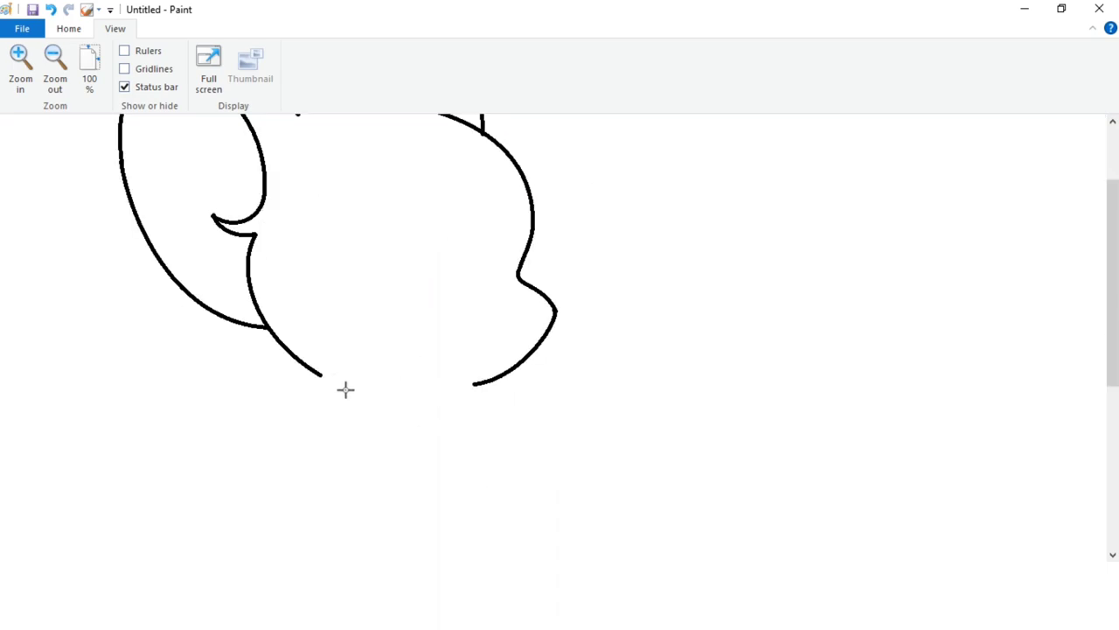
{"action": "left_click_drag", "start_coordinate": [211, 468], "coordinate": [338, 380]}
{"action": "mouse_move", "coordinate": [257, 405]}
{"action": "left_mouse_down"}
{"action": "mouse_move", "coordinate": [295, 369]}
{"action": "mouse_move", "coordinate": [364, 376]}
{"action": "mouse_move", "coordinate": [333, 369]}
{"action": "left_mouse_up"}
{"action": "left_click_drag", "start_coordinate": [343, 326], "coordinate": [408, 324]}
Step: Draw the tall oval left eye above the muzzle with two curves
{"action": "left_click_drag", "start_coordinate": [368, 172], "coordinate": [395, 290]}
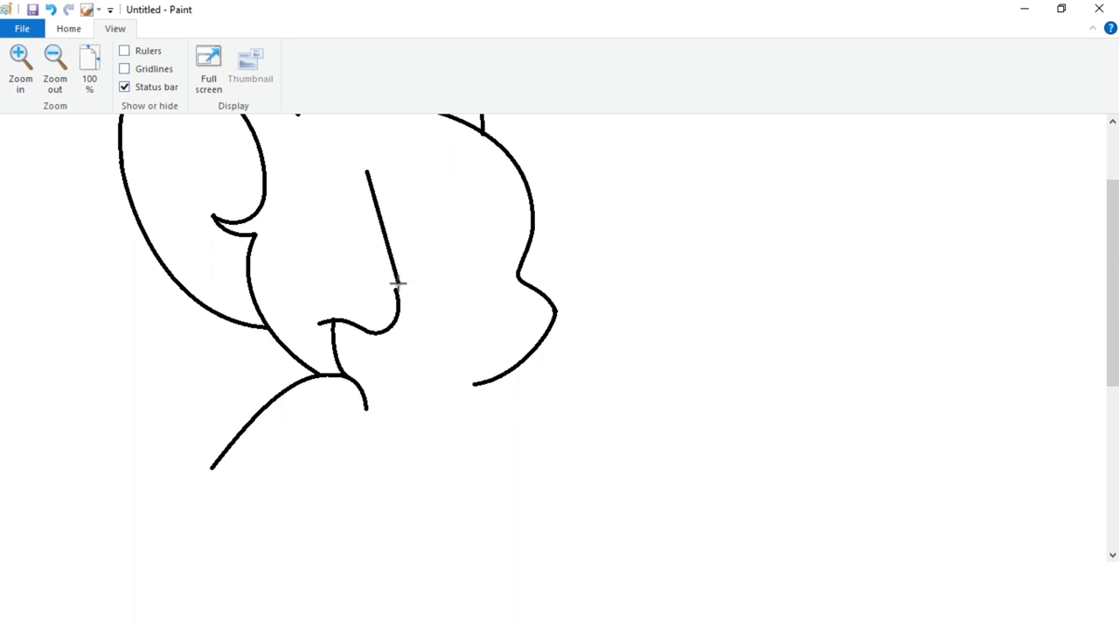
{"action": "mouse_move", "coordinate": [380, 214]}
{"action": "left_mouse_down"}
{"action": "mouse_move", "coordinate": [355, 178]}
{"action": "mouse_move", "coordinate": [388, 233]}
{"action": "mouse_move", "coordinate": [350, 182]}
{"action": "mouse_move", "coordinate": [371, 222]}
{"action": "left_mouse_up"}
{"action": "left_click_drag", "start_coordinate": [370, 165], "coordinate": [428, 286]}
{"action": "mouse_move", "coordinate": [401, 226]}
{"action": "left_mouse_down"}
{"action": "mouse_move", "coordinate": [388, 149]}
{"action": "mouse_move", "coordinate": [446, 192]}
{"action": "left_mouse_up"}
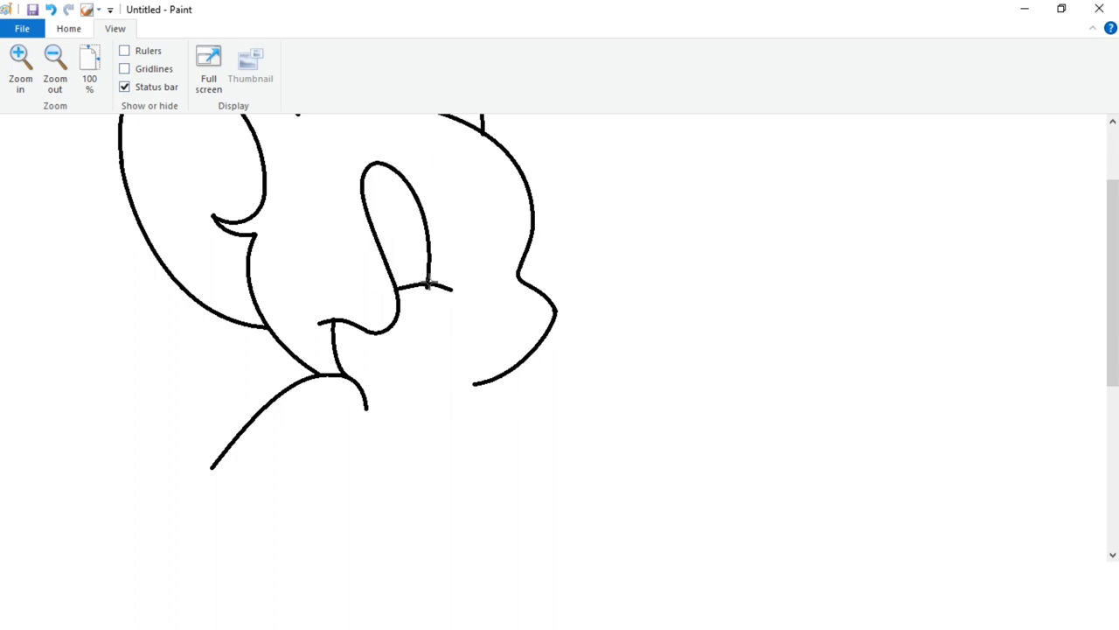
Step: Draw the rounded nose on the muzzle and the tall, narrow right eye above it
{"action": "left_click_drag", "start_coordinate": [429, 284], "coordinate": [470, 327]}
{"action": "left_click", "coordinate": [451, 232]}
{"action": "mouse_move", "coordinate": [467, 308]}
{"action": "left_mouse_down"}
{"action": "mouse_move", "coordinate": [445, 291]}
{"action": "mouse_move", "coordinate": [425, 302]}
{"action": "mouse_move", "coordinate": [472, 312]}
{"action": "mouse_move", "coordinate": [489, 292]}
{"action": "mouse_move", "coordinate": [510, 317]}
{"action": "mouse_move", "coordinate": [520, 288]}
{"action": "mouse_move", "coordinate": [494, 174]}
{"action": "left_mouse_up"}
{"action": "mouse_move", "coordinate": [478, 220]}
{"action": "left_mouse_down"}
{"action": "mouse_move", "coordinate": [452, 168]}
{"action": "mouse_move", "coordinate": [509, 288]}
{"action": "left_mouse_up"}
{"action": "left_click_drag", "start_coordinate": [510, 229], "coordinate": [514, 220]}
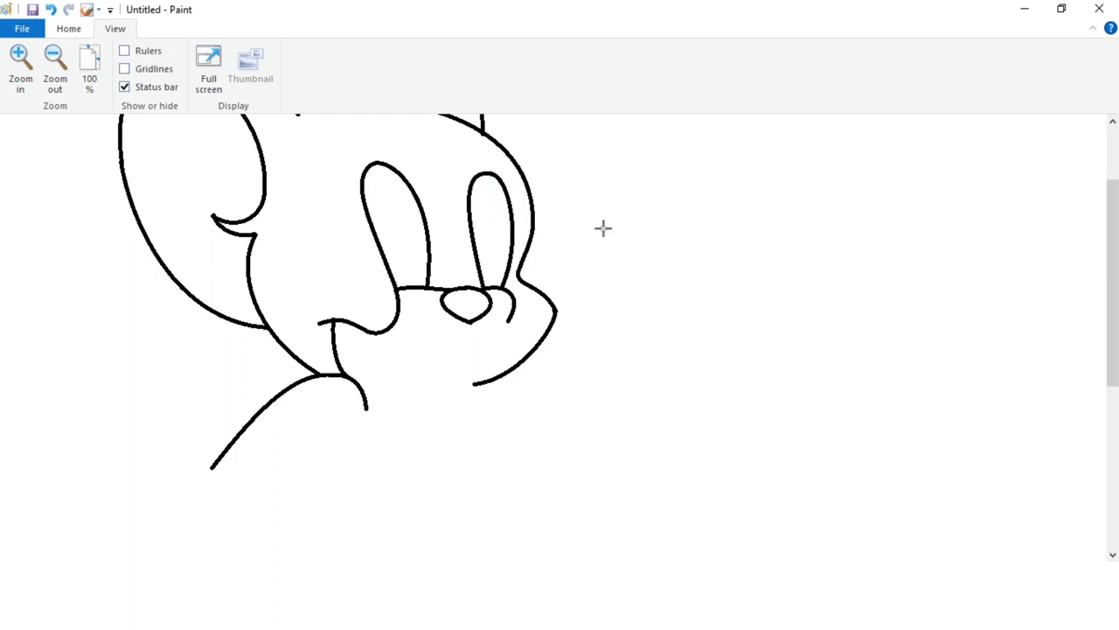
Step: Draw a curved pupil in the lower part of each eye
{"action": "mouse_move", "coordinate": [403, 245]}
{"action": "left_mouse_down"}
{"action": "mouse_move", "coordinate": [412, 219]}
{"action": "mouse_move", "coordinate": [402, 224]}
{"action": "left_mouse_up"}
{"action": "left_click_drag", "start_coordinate": [505, 231], "coordinate": [513, 234]}
{"action": "left_click", "coordinate": [568, 232]}
Step: Draw the upper lip under the nose, the right side of the jaw and the curved chin
{"action": "mouse_move", "coordinate": [393, 328]}
{"action": "left_mouse_down"}
{"action": "mouse_move", "coordinate": [458, 325]}
{"action": "mouse_move", "coordinate": [442, 343]}
{"action": "left_mouse_up"}
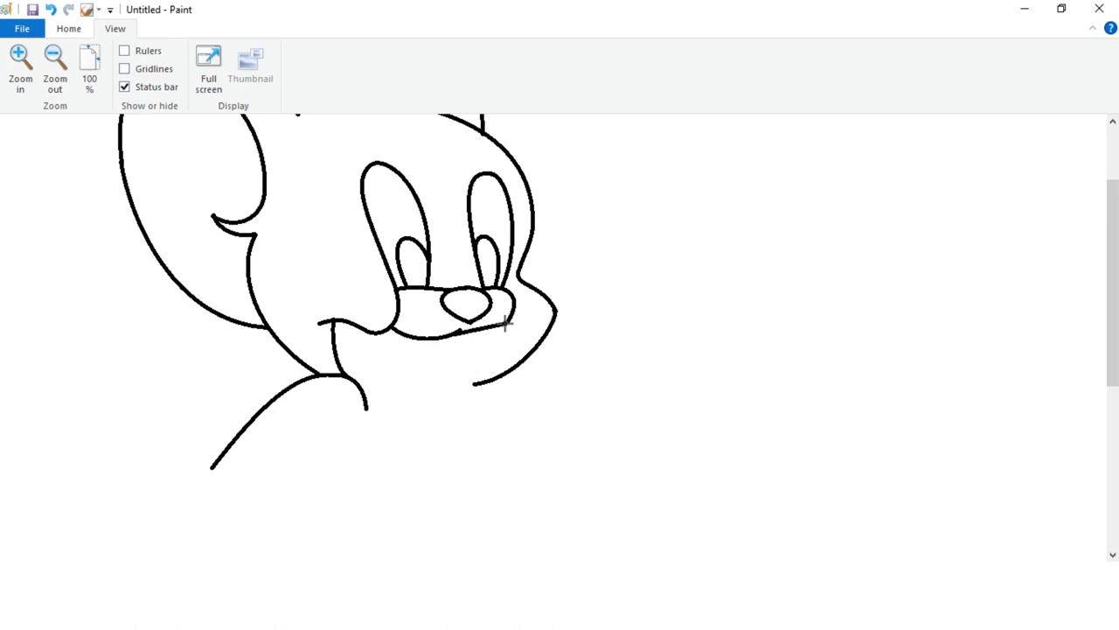
{"action": "left_click_drag", "start_coordinate": [506, 324], "coordinate": [502, 341]}
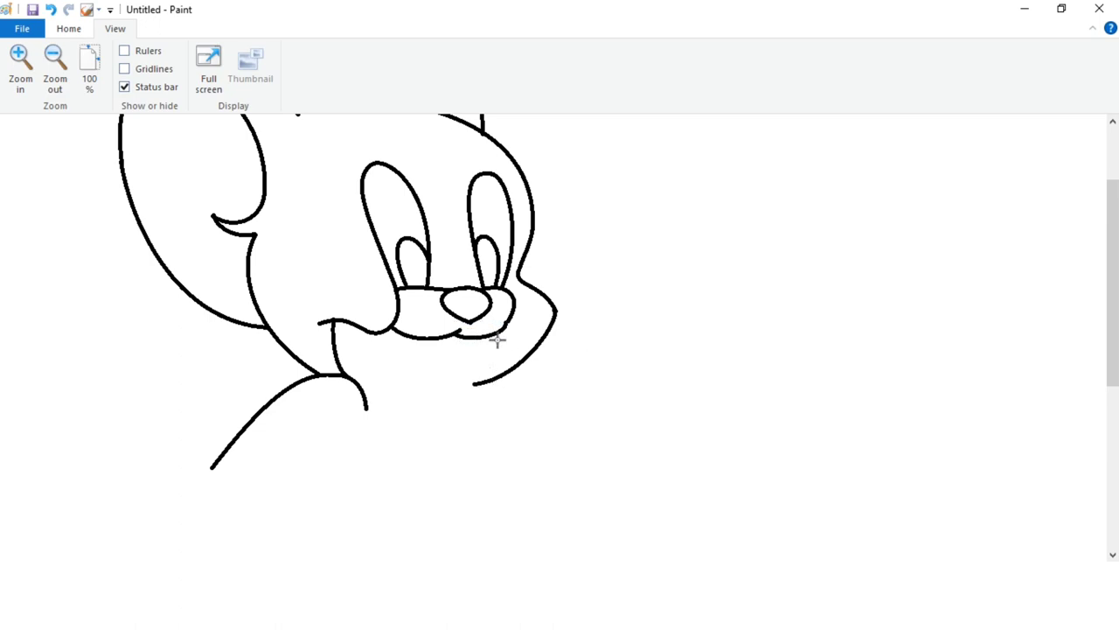
{"action": "left_click_drag", "start_coordinate": [441, 395], "coordinate": [496, 334]}
{"action": "mouse_move", "coordinate": [482, 385]}
{"action": "left_mouse_down"}
{"action": "mouse_move", "coordinate": [498, 362]}
{"action": "mouse_move", "coordinate": [477, 392]}
{"action": "left_mouse_up"}
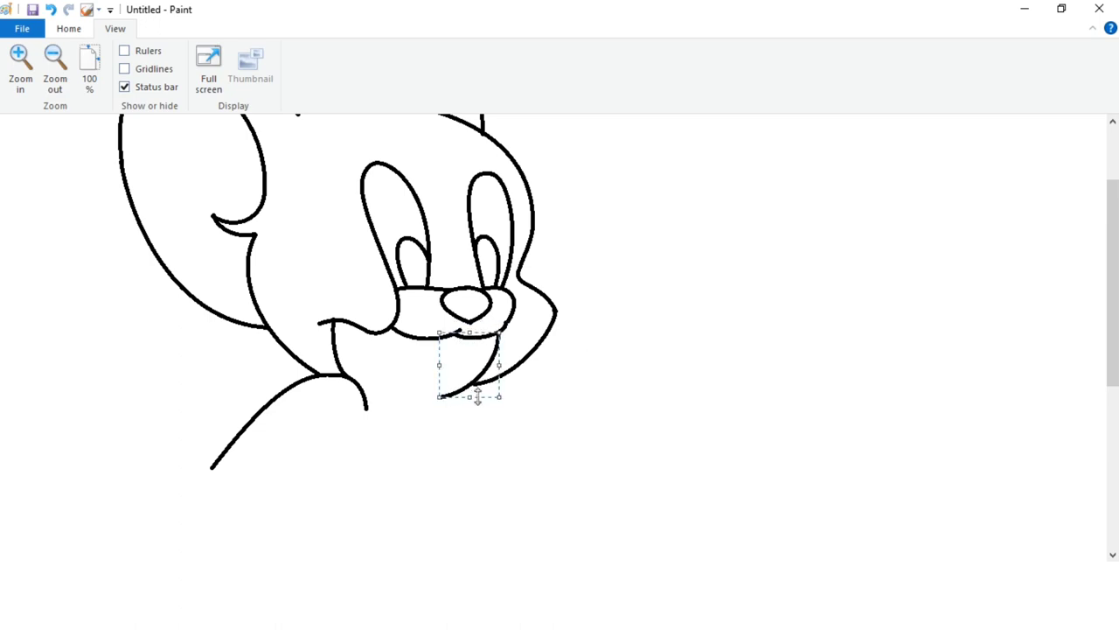
{"action": "left_click", "coordinate": [558, 351]}
{"action": "left_click_drag", "start_coordinate": [400, 395], "coordinate": [416, 426]}
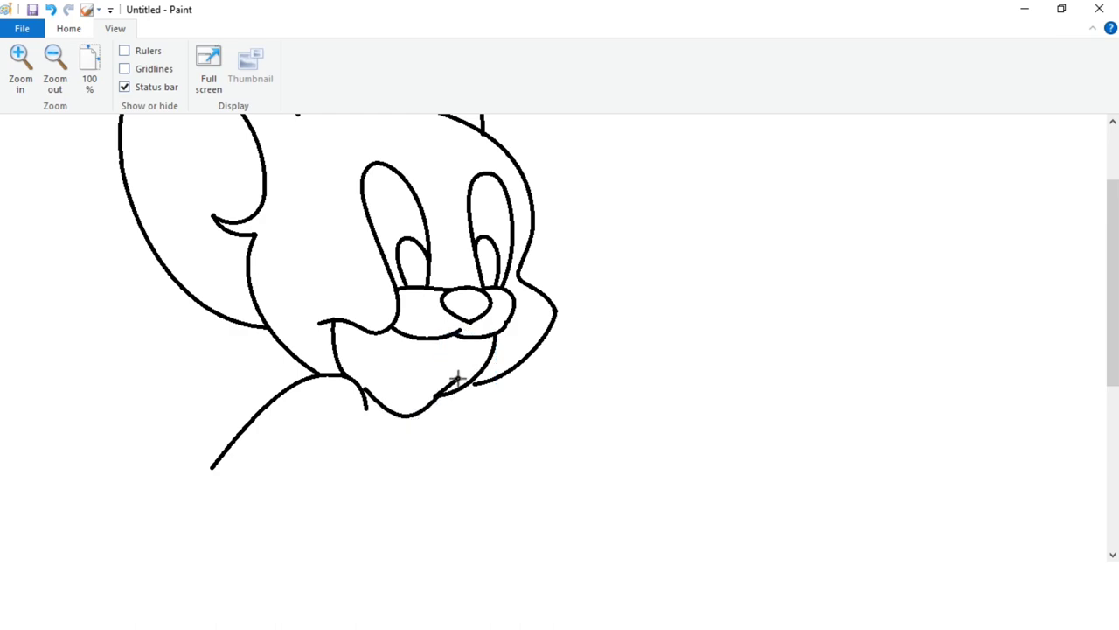
Step: Draw the open mouth below the upper lip and the curved tongue inside it
{"action": "left_click_drag", "start_coordinate": [371, 332], "coordinate": [420, 395]}
{"action": "mouse_move", "coordinate": [381, 353]}
{"action": "left_mouse_down"}
{"action": "mouse_move", "coordinate": [380, 393]}
{"action": "mouse_move", "coordinate": [466, 339]}
{"action": "left_mouse_up"}
{"action": "left_click", "coordinate": [454, 425]}
{"action": "left_click_drag", "start_coordinate": [440, 373], "coordinate": [449, 348]}
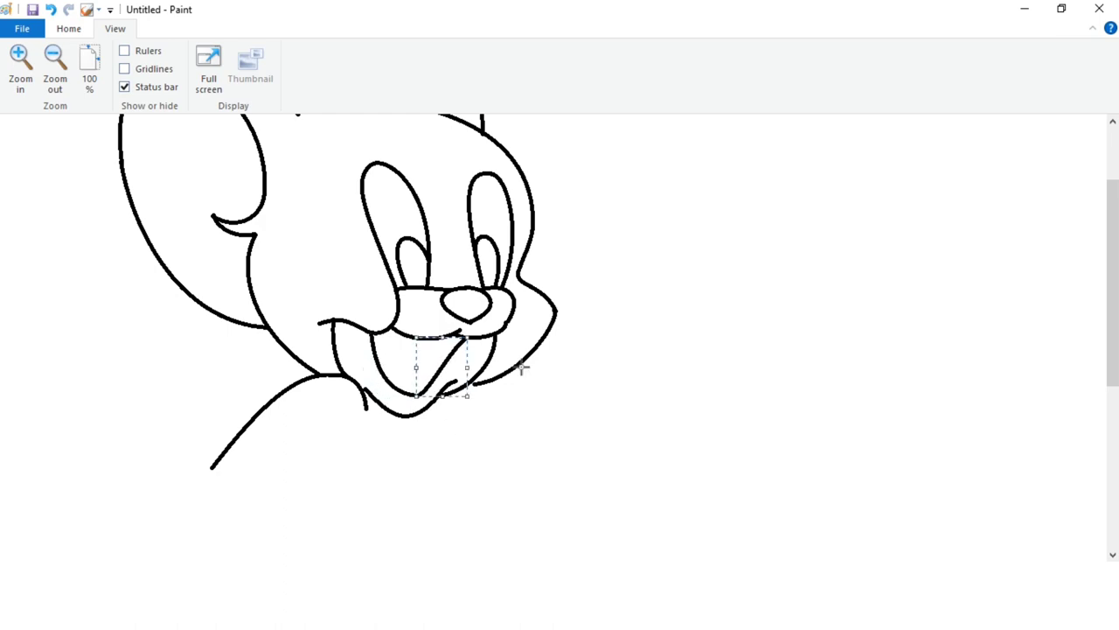
{"action": "left_click", "coordinate": [522, 368]}
{"action": "left_click_drag", "start_coordinate": [376, 348], "coordinate": [417, 394]}
{"action": "mouse_move", "coordinate": [399, 360]}
{"action": "left_mouse_down"}
{"action": "mouse_move", "coordinate": [403, 346]}
{"action": "mouse_move", "coordinate": [421, 365]}
{"action": "mouse_move", "coordinate": [398, 374]}
{"action": "left_mouse_up"}
Step: Draw three curved whiskers extending from the right side of the muzzle
{"action": "mouse_move", "coordinate": [501, 294]}
{"action": "left_mouse_down"}
{"action": "mouse_move", "coordinate": [590, 274]}
{"action": "mouse_move", "coordinate": [568, 272]}
{"action": "left_mouse_up"}
{"action": "left_click_drag", "start_coordinate": [536, 282], "coordinate": [635, 308]}
{"action": "left_click", "coordinate": [578, 252]}
{"action": "left_click_drag", "start_coordinate": [598, 305], "coordinate": [597, 290]}
{"action": "left_click_drag", "start_coordinate": [502, 312], "coordinate": [594, 339]}
{"action": "left_click_drag", "start_coordinate": [560, 329], "coordinate": [573, 320]}
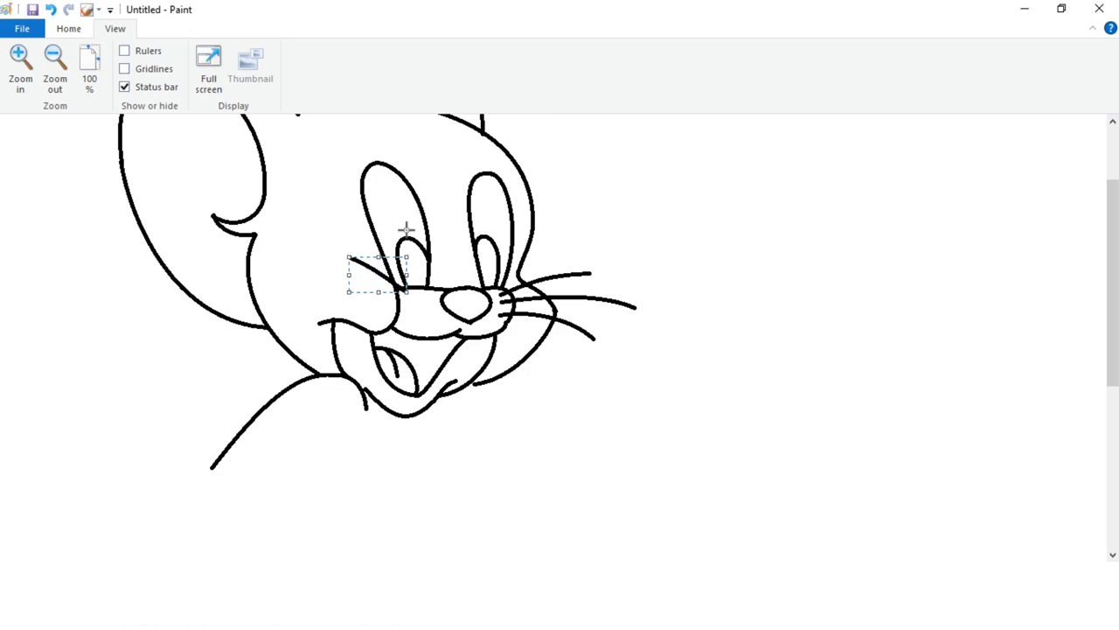
Step: Draw the curved whiskers extending from the left side of the muzzle
{"action": "left_click_drag", "start_coordinate": [271, 275], "coordinate": [410, 306]}
{"action": "left_click_drag", "start_coordinate": [336, 286], "coordinate": [332, 277]}
{"action": "mouse_move", "coordinate": [316, 315]}
{"action": "left_mouse_down"}
{"action": "mouse_move", "coordinate": [399, 313]}
{"action": "mouse_move", "coordinate": [357, 306]}
{"action": "left_mouse_up"}
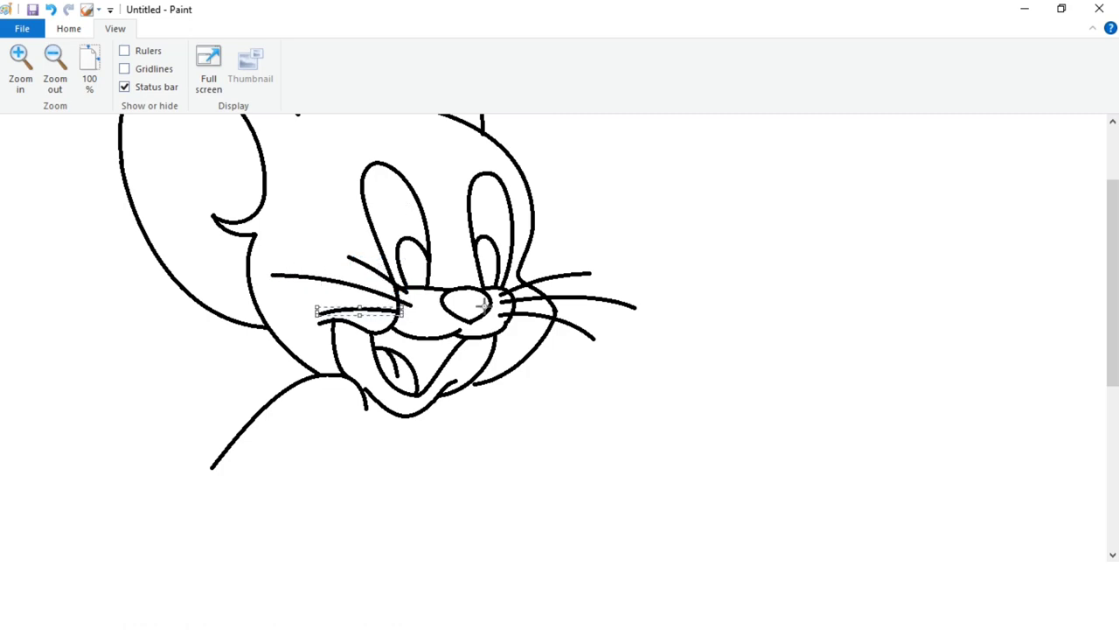
Step: Draw the curved eyebrows above the left and right eyes
{"action": "scroll", "coordinate": [567, 417], "scroll_direction": "up", "scroll_amount": 3}
{"action": "left_click_drag", "start_coordinate": [367, 225], "coordinate": [378, 273]}
{"action": "left_click_drag", "start_coordinate": [376, 253], "coordinate": [387, 274]}
{"action": "left_click_drag", "start_coordinate": [390, 265], "coordinate": [398, 268]}
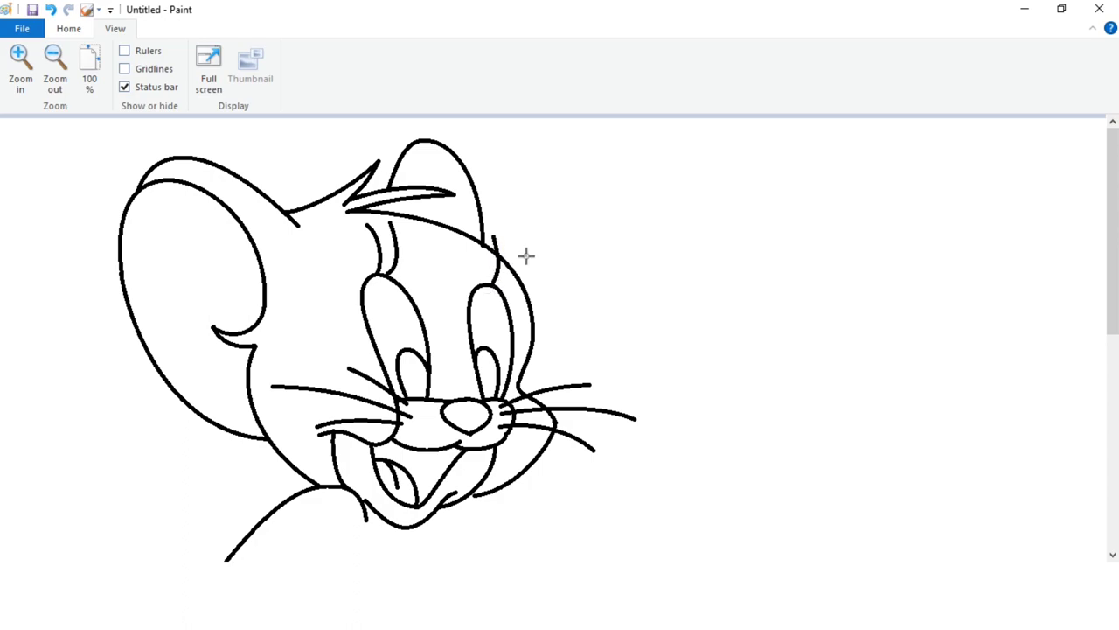
Step: Draw the outer line of the right arm curving down from below the right cheek
{"action": "scroll", "coordinate": [570, 265], "scroll_direction": "down", "scroll_amount": 3}
{"action": "left_click", "coordinate": [55, 83]}
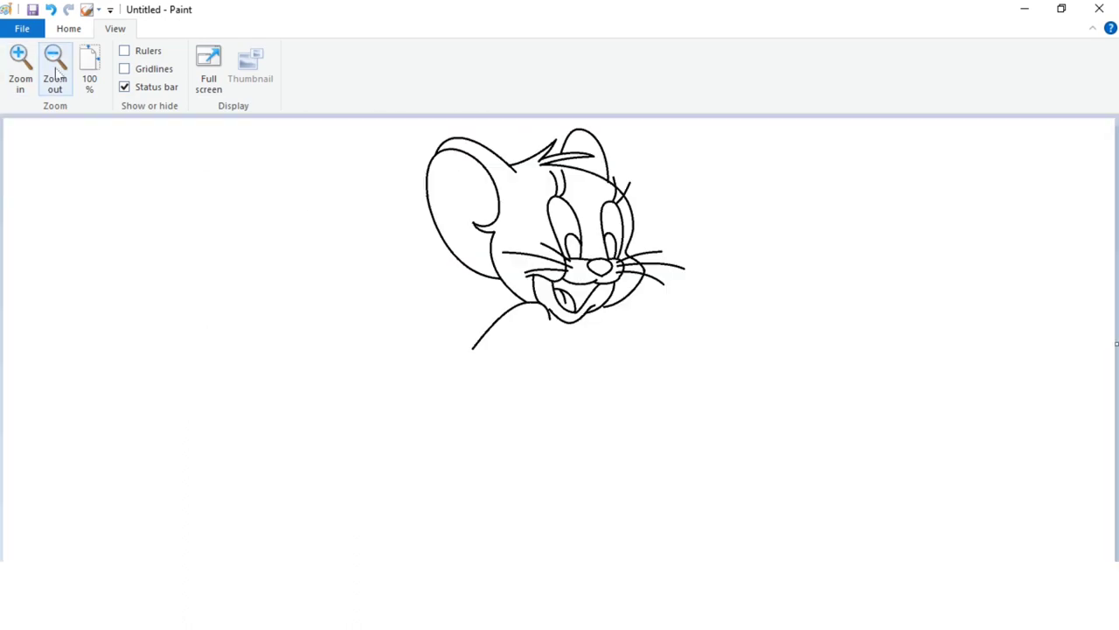
{"action": "left_click", "coordinate": [68, 28]}
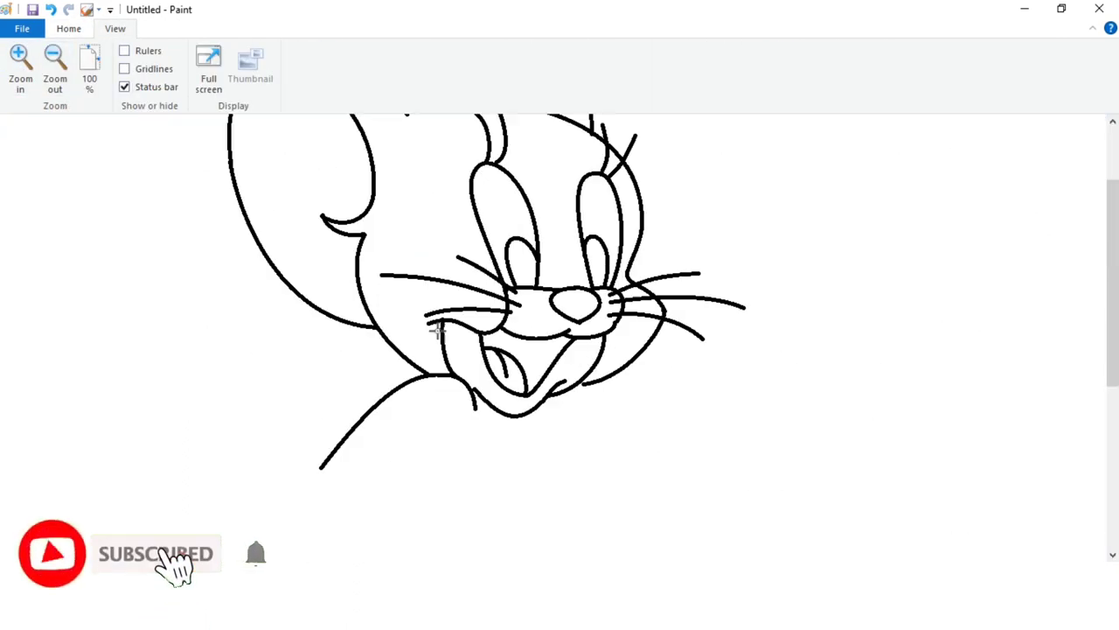
{"action": "scroll", "coordinate": [437, 329], "scroll_direction": "down", "scroll_amount": 1}
{"action": "mouse_move", "coordinate": [579, 273]}
{"action": "left_mouse_down"}
{"action": "mouse_move", "coordinate": [657, 350]}
{"action": "mouse_move", "coordinate": [683, 421]}
{"action": "left_mouse_up"}
{"action": "left_click_drag", "start_coordinate": [630, 316], "coordinate": [637, 334]}
{"action": "left_click_drag", "start_coordinate": [632, 422], "coordinate": [633, 418]}
{"action": "left_click_drag", "start_coordinate": [683, 345], "coordinate": [681, 342]}
{"action": "left_click", "coordinate": [765, 268]}
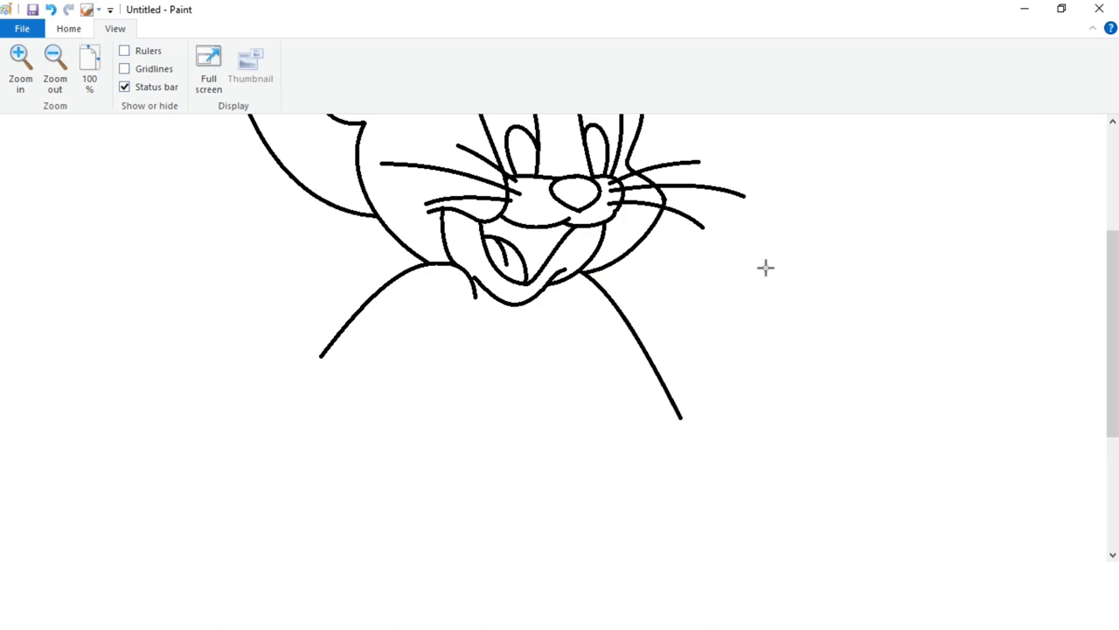
Step: Extend the left arm's outer line and draw the curved underside of both arms
{"action": "scroll", "coordinate": [679, 246], "scroll_direction": "right", "scroll_amount": 1}
{"action": "scroll", "coordinate": [202, 280], "scroll_direction": "down", "scroll_amount": 1}
{"action": "scroll", "coordinate": [202, 281], "scroll_direction": "right", "scroll_amount": 1}
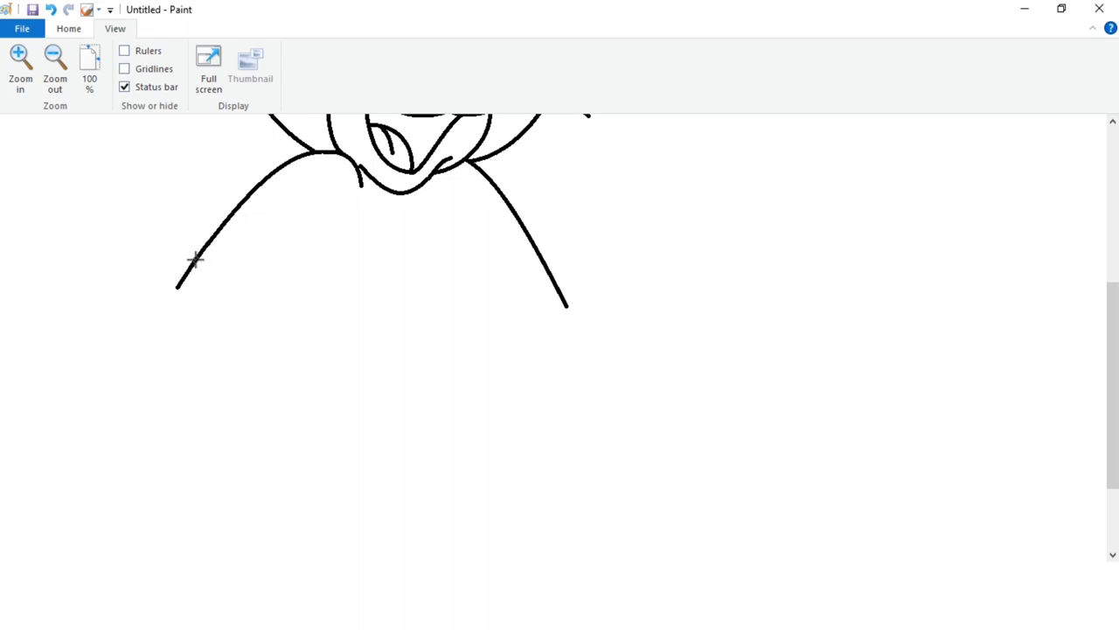
{"action": "mouse_move", "coordinate": [208, 316]}
{"action": "left_mouse_down"}
{"action": "mouse_move", "coordinate": [326, 267]}
{"action": "mouse_move", "coordinate": [297, 263]}
{"action": "left_mouse_up"}
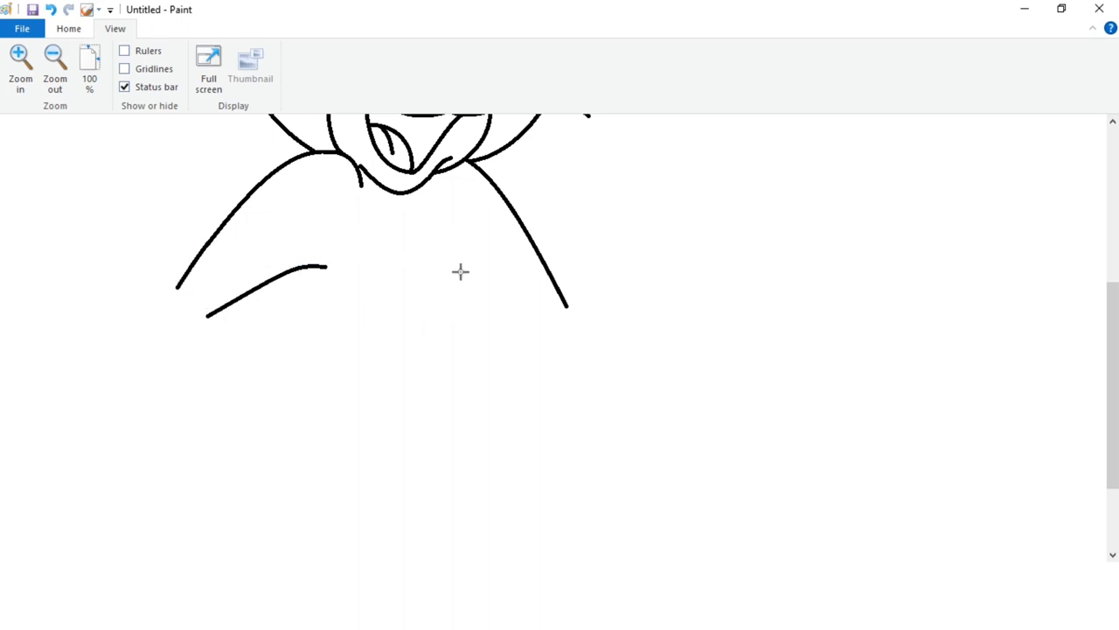
{"action": "left_click_drag", "start_coordinate": [455, 278], "coordinate": [542, 342]}
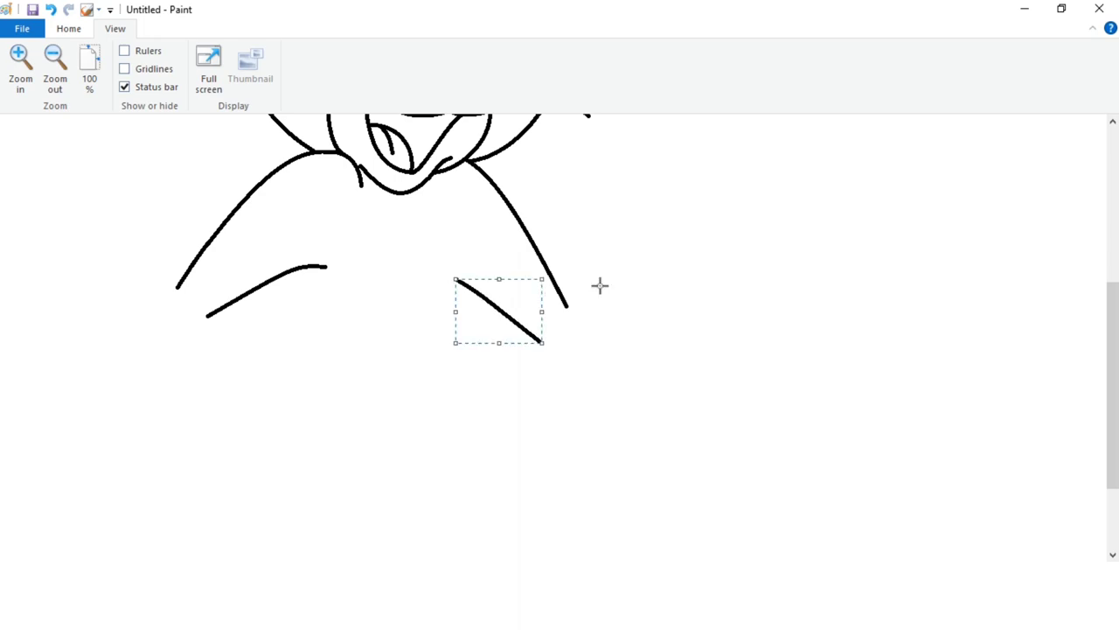
Step: Draw the right hand at the end of the right arm with its wrist, fingers and thumb
{"action": "left_click", "coordinate": [563, 305]}
{"action": "left_click_drag", "start_coordinate": [612, 328], "coordinate": [614, 328]}
{"action": "mouse_move", "coordinate": [589, 316]}
{"action": "left_mouse_down"}
{"action": "mouse_move", "coordinate": [579, 319]}
{"action": "mouse_move", "coordinate": [650, 335]}
{"action": "mouse_move", "coordinate": [657, 350]}
{"action": "mouse_move", "coordinate": [647, 347]}
{"action": "left_mouse_up"}
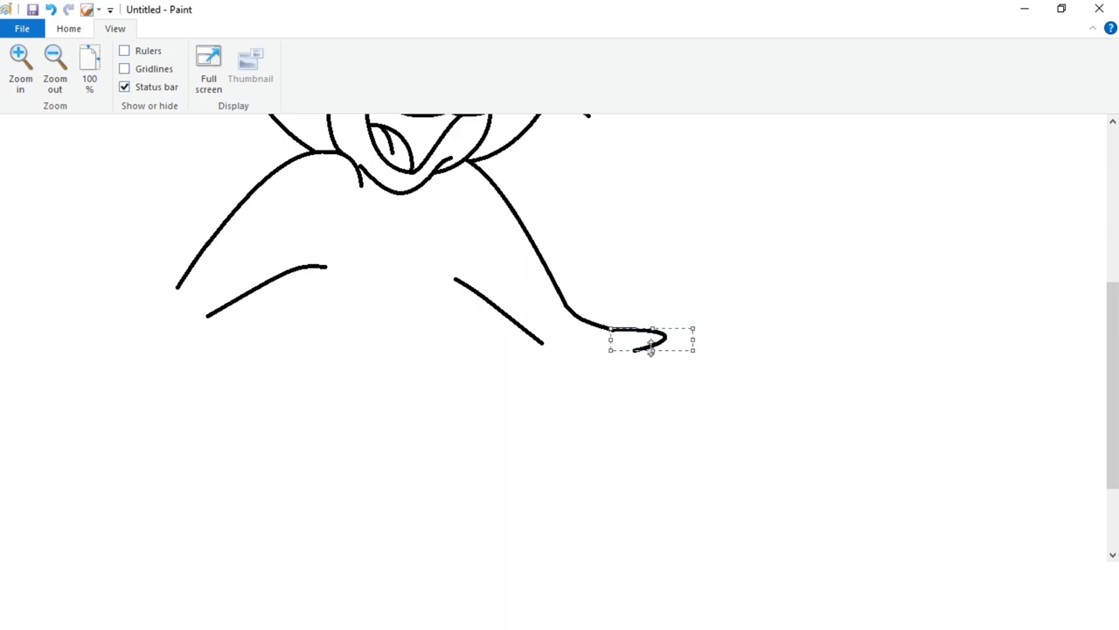
{"action": "left_click", "coordinate": [601, 340]}
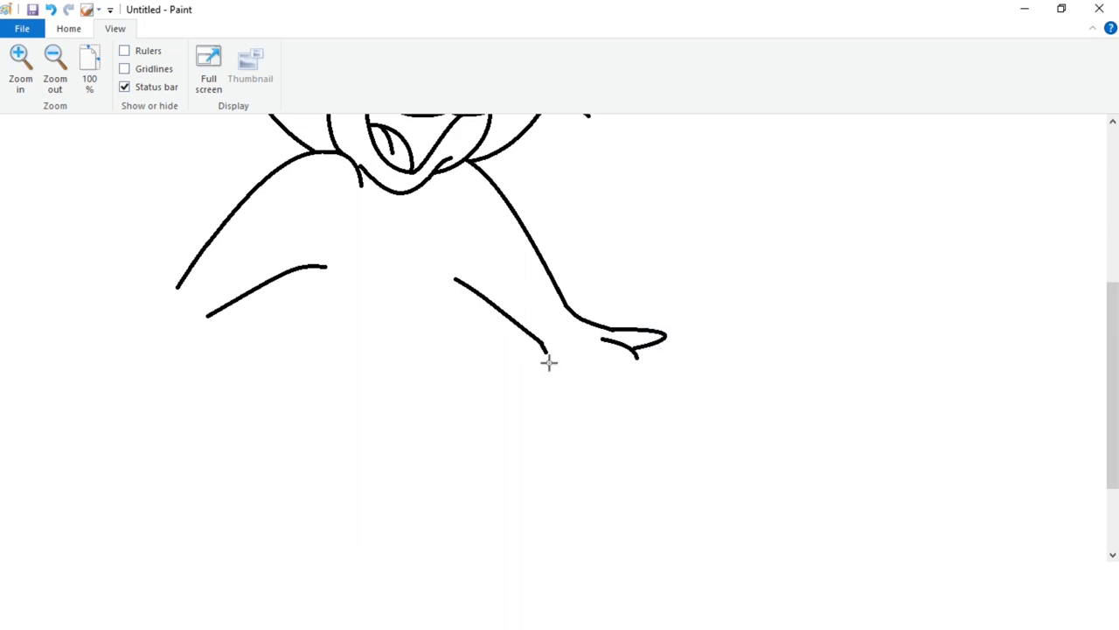
{"action": "left_click_drag", "start_coordinate": [549, 363], "coordinate": [537, 378]}
{"action": "left_click_drag", "start_coordinate": [635, 374], "coordinate": [650, 382]}
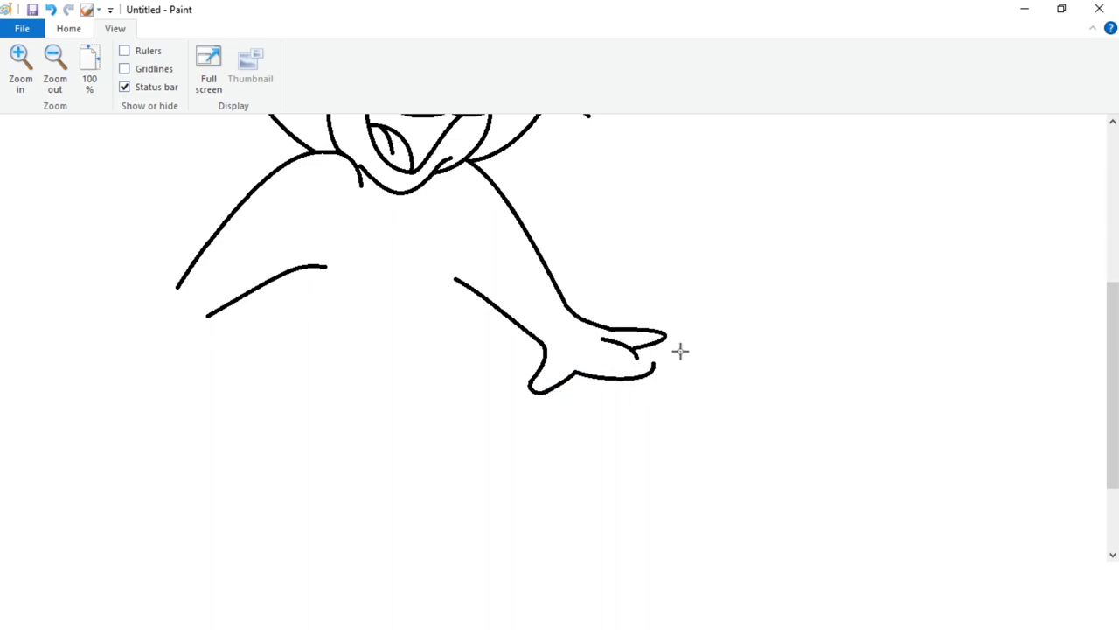
Step: Draw the left wrist and the upper finger of the left hand at the end of the left arm
{"action": "left_click_drag", "start_coordinate": [560, 565], "coordinate": [482, 563]}
{"action": "key", "text": "ctrl+z"}
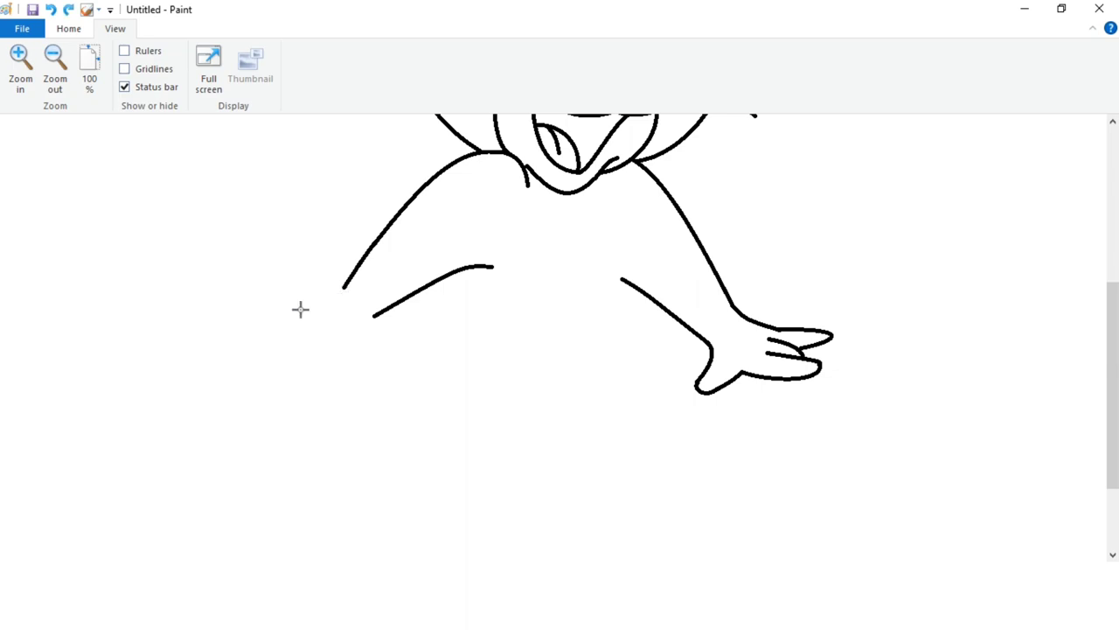
{"action": "left_click_drag", "start_coordinate": [312, 302], "coordinate": [281, 261]}
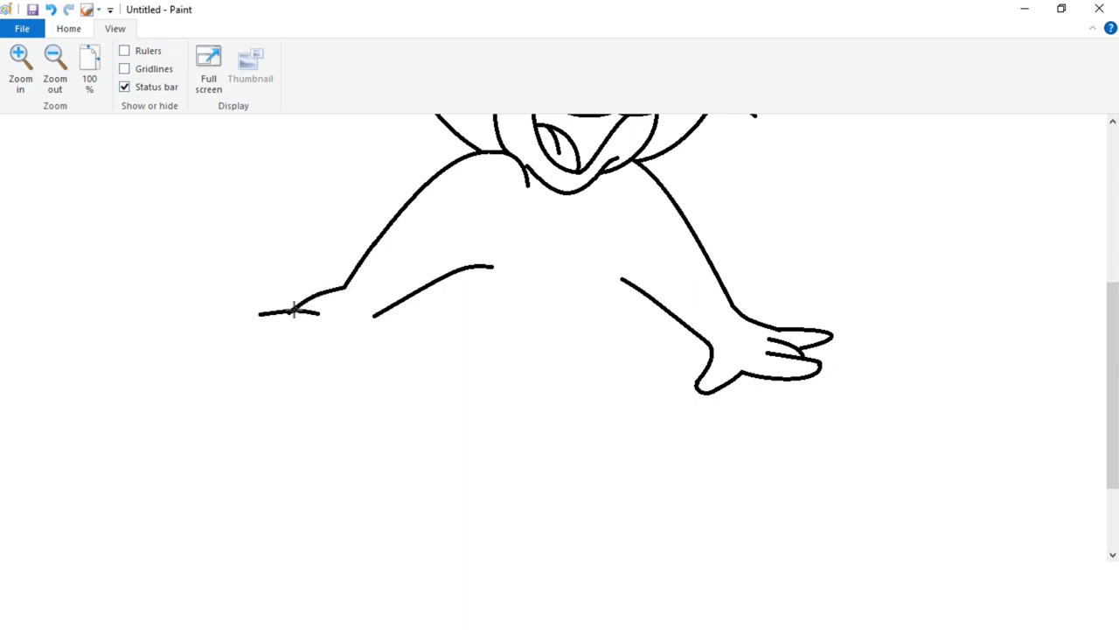
{"action": "left_click_drag", "start_coordinate": [294, 328], "coordinate": [306, 331]}
{"action": "left_click_drag", "start_coordinate": [275, 327], "coordinate": [257, 327]}
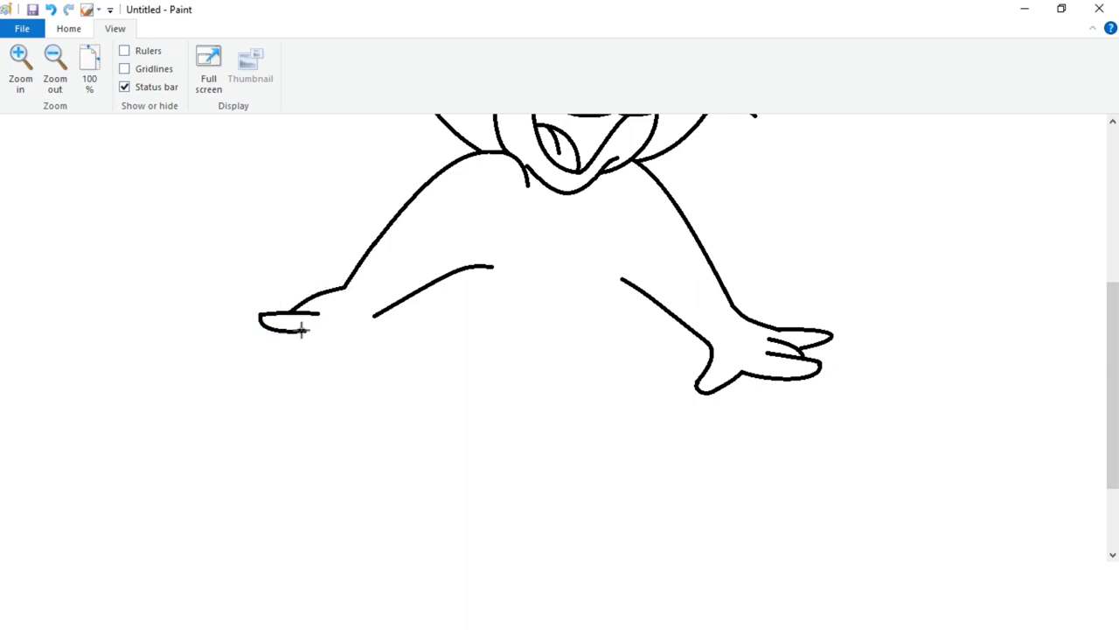
Step: Draw the lower finger and thumb of the left hand, joining the thumb to the underside of the left arm
{"action": "mouse_move", "coordinate": [325, 349]}
{"action": "left_mouse_down"}
{"action": "mouse_move", "coordinate": [250, 350]}
{"action": "mouse_move", "coordinate": [311, 331]}
{"action": "mouse_move", "coordinate": [237, 358]}
{"action": "mouse_move", "coordinate": [288, 345]}
{"action": "mouse_move", "coordinate": [277, 354]}
{"action": "mouse_move", "coordinate": [313, 332]}
{"action": "mouse_move", "coordinate": [293, 355]}
{"action": "mouse_move", "coordinate": [334, 350]}
{"action": "mouse_move", "coordinate": [389, 366]}
{"action": "left_mouse_up"}
{"action": "left_click", "coordinate": [326, 321]}
{"action": "key", "text": "ctrl+z"}
{"action": "left_click", "coordinate": [255, 344]}
{"action": "left_click", "coordinate": [252, 343]}
{"action": "left_click", "coordinate": [331, 320]}
{"action": "left_click", "coordinate": [302, 359]}
{"action": "left_click", "coordinate": [302, 360]}
{"action": "left_click", "coordinate": [366, 336]}
{"action": "left_click", "coordinate": [368, 340]}
{"action": "left_click", "coordinate": [369, 243]}
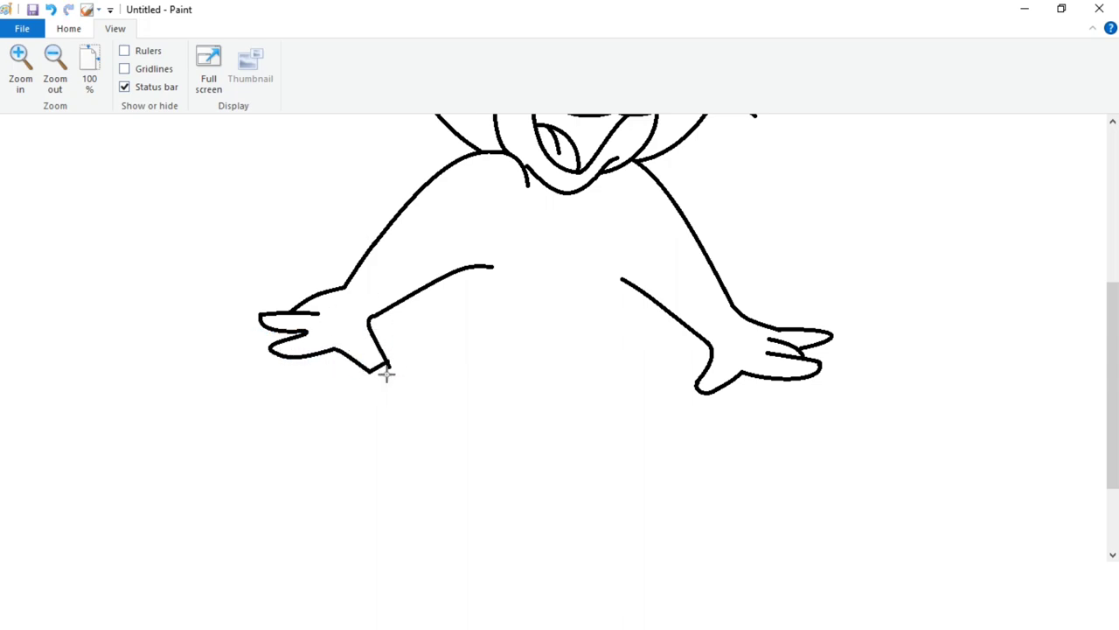
Step: Draw the right side of the belly, curving from below the chin past the right arm to the belly's lower edge
{"action": "scroll", "coordinate": [410, 311], "scroll_direction": "right", "scroll_amount": 5}
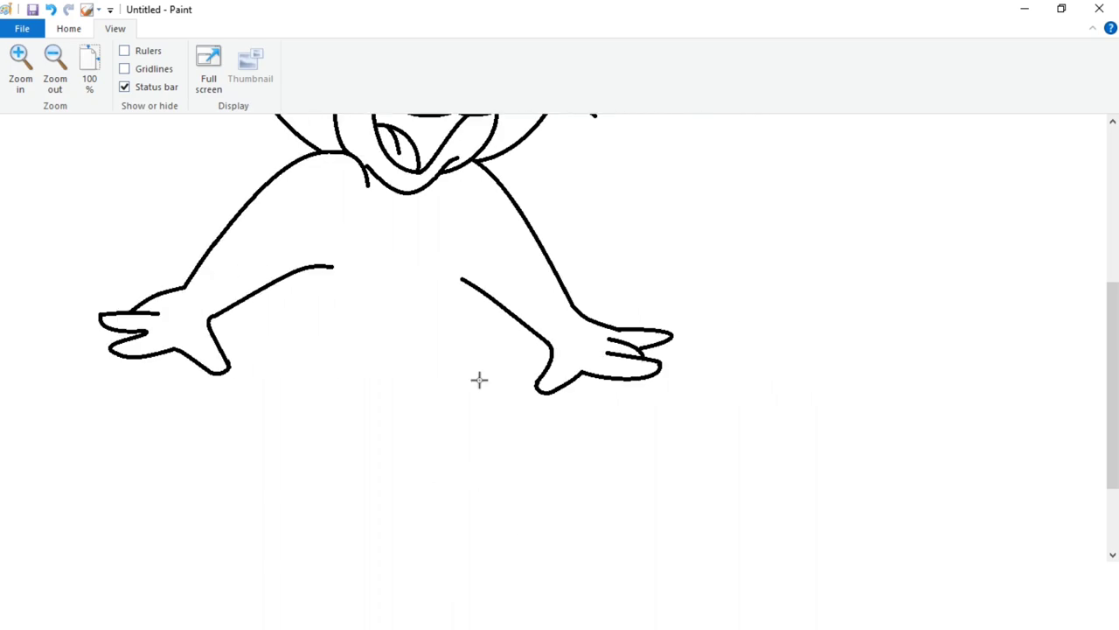
{"action": "left_click_drag", "start_coordinate": [451, 187], "coordinate": [452, 388]}
{"action": "mouse_move", "coordinate": [455, 280]}
{"action": "left_mouse_down"}
{"action": "mouse_move", "coordinate": [470, 232]}
{"action": "mouse_move", "coordinate": [472, 345]}
{"action": "mouse_move", "coordinate": [476, 317]}
{"action": "left_mouse_up"}
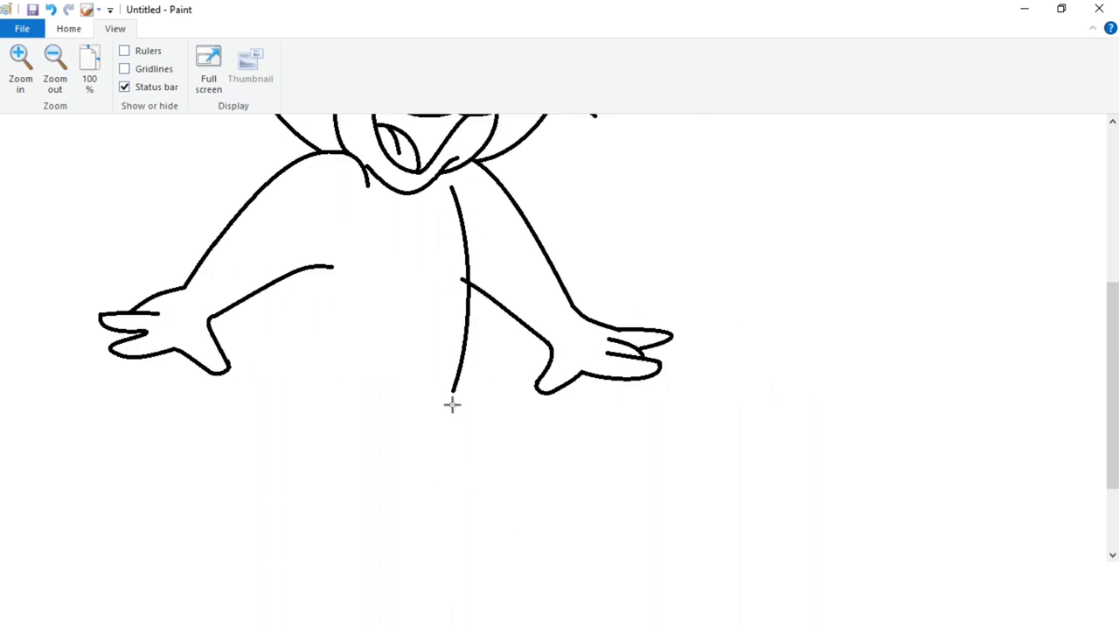
{"action": "left_click_drag", "start_coordinate": [353, 471], "coordinate": [453, 391]}
{"action": "left_click", "coordinate": [393, 463]}
{"action": "left_click", "coordinate": [441, 432]}
{"action": "left_click_drag", "start_coordinate": [405, 473], "coordinate": [405, 477]}
{"action": "left_click", "coordinate": [489, 441]}
Step: Draw the rounded lower-left edge of the belly and its left side rising toward the chest
{"action": "left_click_drag", "start_coordinate": [282, 413], "coordinate": [353, 475]}
{"action": "left_click", "coordinate": [287, 455]}
{"action": "mouse_move", "coordinate": [287, 454]}
{"action": "left_mouse_down"}
{"action": "mouse_move", "coordinate": [313, 481]}
{"action": "mouse_move", "coordinate": [290, 462]}
{"action": "left_mouse_up"}
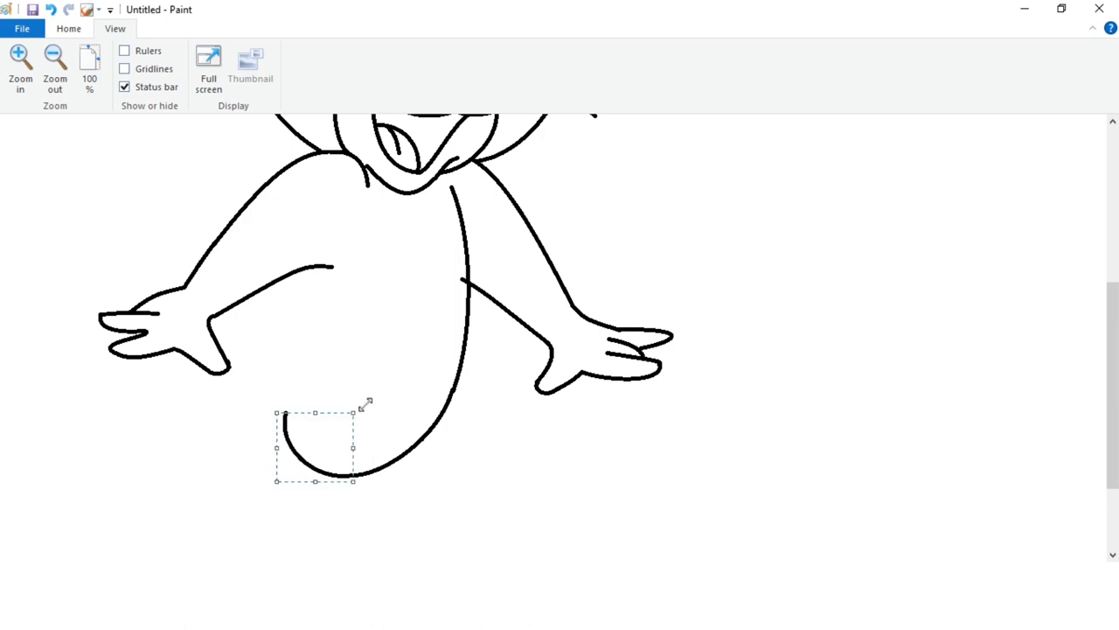
{"action": "left_click_drag", "start_coordinate": [283, 411], "coordinate": [356, 286]}
{"action": "left_click_drag", "start_coordinate": [308, 355], "coordinate": [292, 368]}
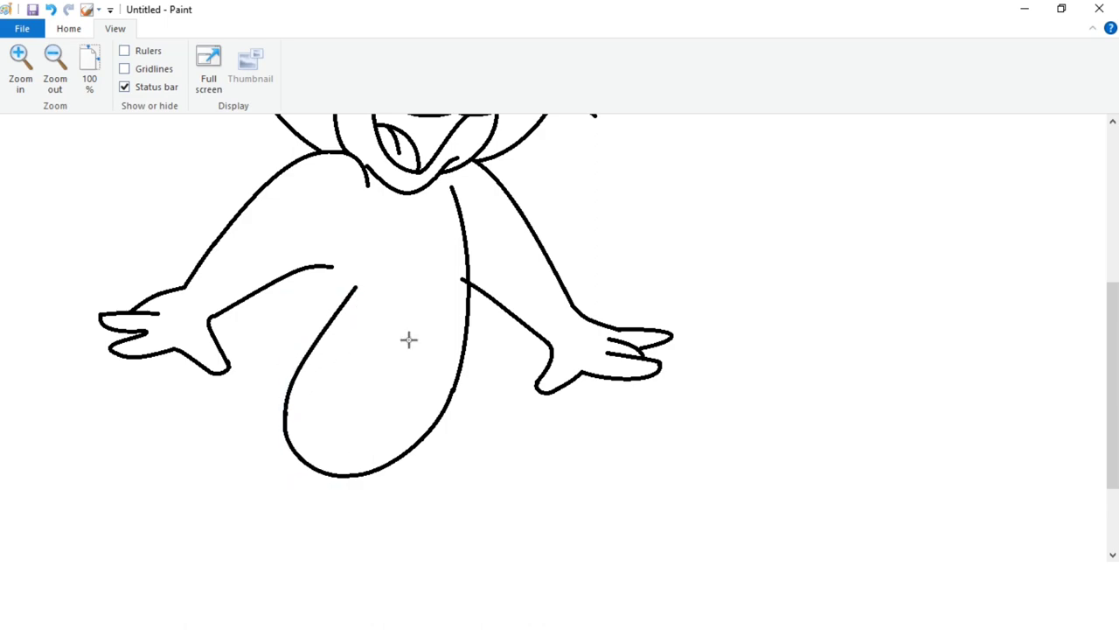
Step: Close the belly patch with a wavy two-peaked fur line across the chest
{"action": "left_click_drag", "start_coordinate": [354, 289], "coordinate": [390, 212]}
{"action": "left_click_drag", "start_coordinate": [369, 255], "coordinate": [372, 219]}
{"action": "left_click_drag", "start_coordinate": [412, 253], "coordinate": [413, 254]}
{"action": "mouse_move", "coordinate": [402, 237]}
{"action": "left_mouse_down"}
{"action": "mouse_move", "coordinate": [393, 210]}
{"action": "mouse_move", "coordinate": [412, 244]}
{"action": "mouse_move", "coordinate": [402, 213]}
{"action": "mouse_move", "coordinate": [449, 225]}
{"action": "left_mouse_up"}
{"action": "key", "text": "ctrl+z"}
{"action": "mouse_move", "coordinate": [428, 236]}
{"action": "left_mouse_down"}
{"action": "mouse_move", "coordinate": [416, 268]}
{"action": "mouse_move", "coordinate": [440, 247]}
{"action": "left_mouse_up"}
{"action": "left_click", "coordinate": [492, 217]}
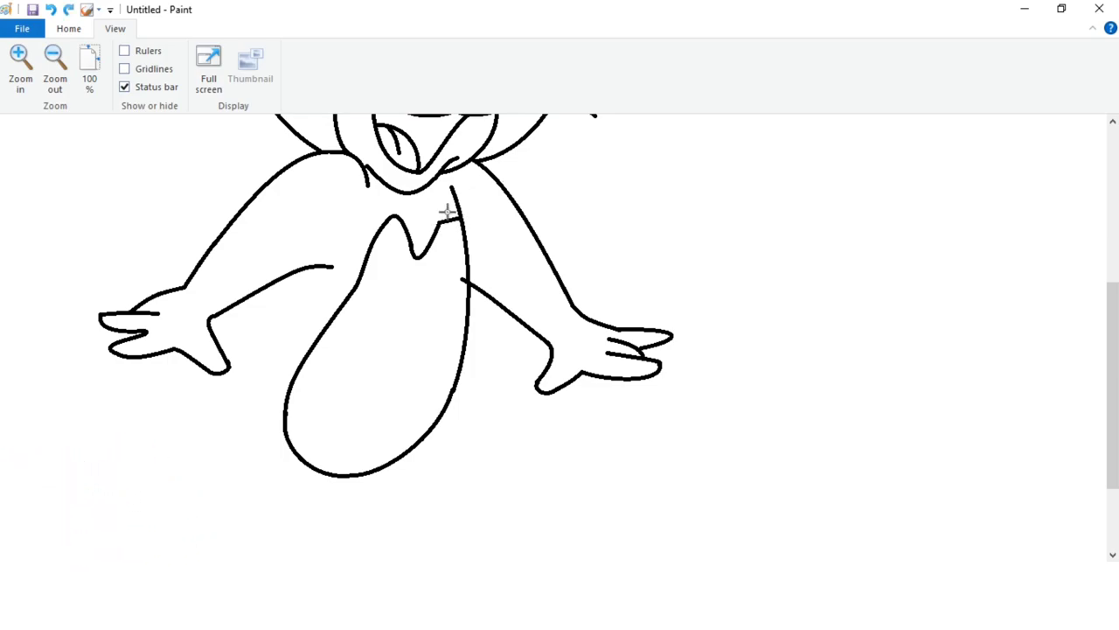
{"action": "left_click", "coordinate": [94, 80]}
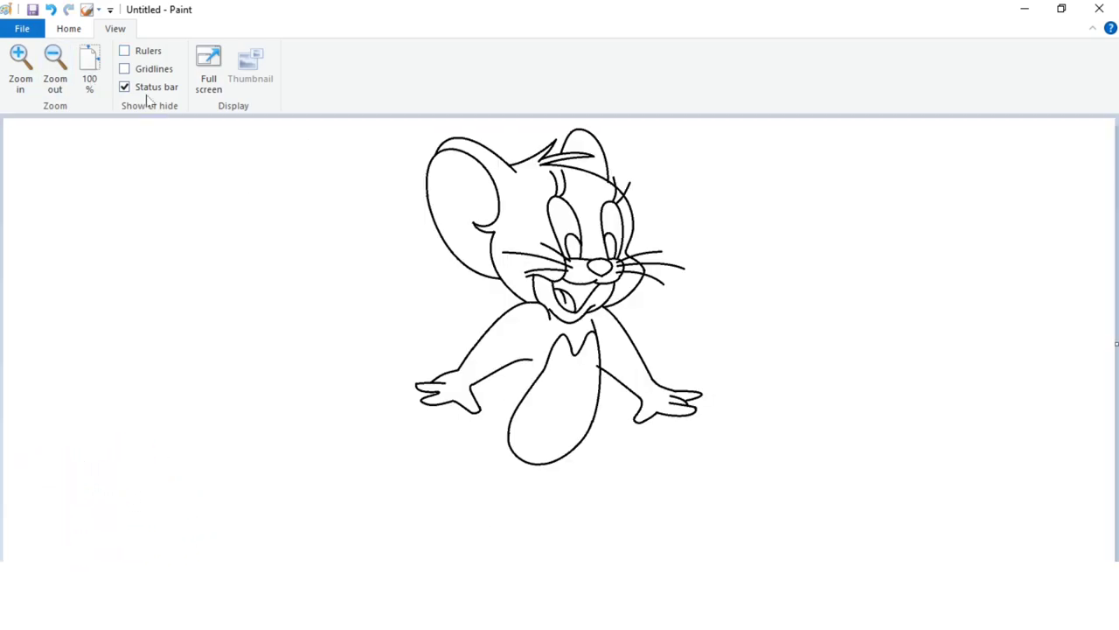
Step: Draw the left side of the body from under the left arm down the outer leg to the ankle
{"action": "left_click", "coordinate": [22, 87]}
{"action": "left_click", "coordinate": [69, 29]}
{"action": "left_click_drag", "start_coordinate": [374, 567], "coordinate": [652, 568]}
{"action": "scroll", "coordinate": [452, 411], "scroll_direction": "down", "scroll_amount": 3}
{"action": "left_click_drag", "start_coordinate": [452, 567], "coordinate": [502, 567]}
{"action": "scroll", "coordinate": [387, 238], "scroll_direction": "down", "scroll_amount": 1}
{"action": "scroll", "coordinate": [387, 239], "scroll_direction": "up", "scroll_amount": 1}
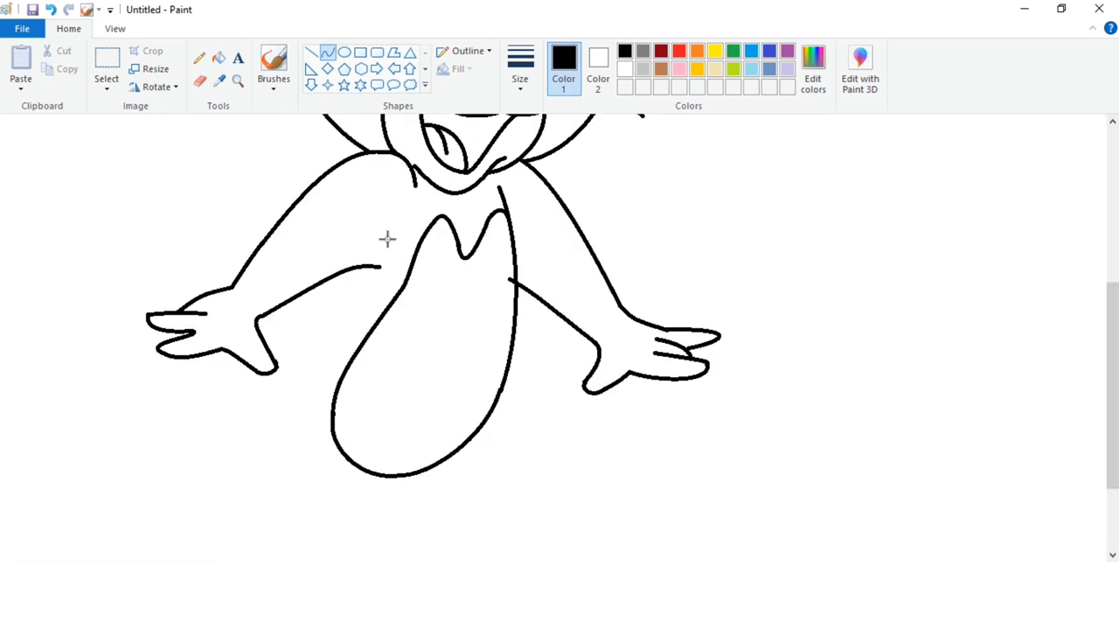
{"action": "mouse_move", "coordinate": [355, 267]}
{"action": "left_mouse_down"}
{"action": "mouse_move", "coordinate": [257, 415]}
{"action": "mouse_move", "coordinate": [244, 475]}
{"action": "left_mouse_up"}
{"action": "left_click", "coordinate": [351, 301]}
{"action": "mouse_move", "coordinate": [263, 357]}
{"action": "left_mouse_down"}
{"action": "mouse_move", "coordinate": [253, 337]}
{"action": "mouse_move", "coordinate": [231, 363]}
{"action": "mouse_move", "coordinate": [250, 333]}
{"action": "mouse_move", "coordinate": [219, 442]}
{"action": "left_mouse_up"}
{"action": "left_click", "coordinate": [444, 332]}
{"action": "scroll", "coordinate": [444, 332], "scroll_direction": "down", "scroll_amount": 3}
{"action": "mouse_move", "coordinate": [238, 408]}
{"action": "left_mouse_down"}
{"action": "mouse_move", "coordinate": [247, 408]}
{"action": "mouse_move", "coordinate": [238, 418]}
{"action": "left_mouse_up"}
{"action": "left_click", "coordinate": [239, 418]}
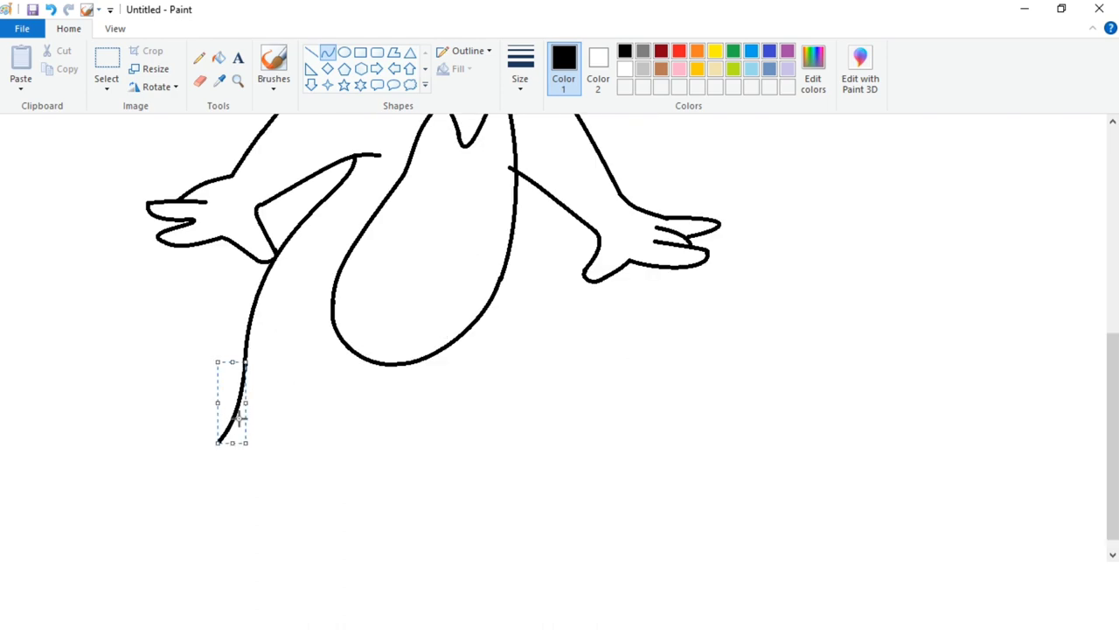
{"action": "left_click", "coordinate": [249, 401]}
Step: Draw the outer line of the right leg from the belly's lower right edge down to the ankle
{"action": "left_click_drag", "start_coordinate": [484, 310], "coordinate": [515, 454]}
{"action": "mouse_move", "coordinate": [497, 379]}
{"action": "left_mouse_down"}
{"action": "mouse_move", "coordinate": [482, 375]}
{"action": "mouse_move", "coordinate": [489, 407]}
{"action": "left_mouse_up"}
{"action": "left_click", "coordinate": [280, 426]}
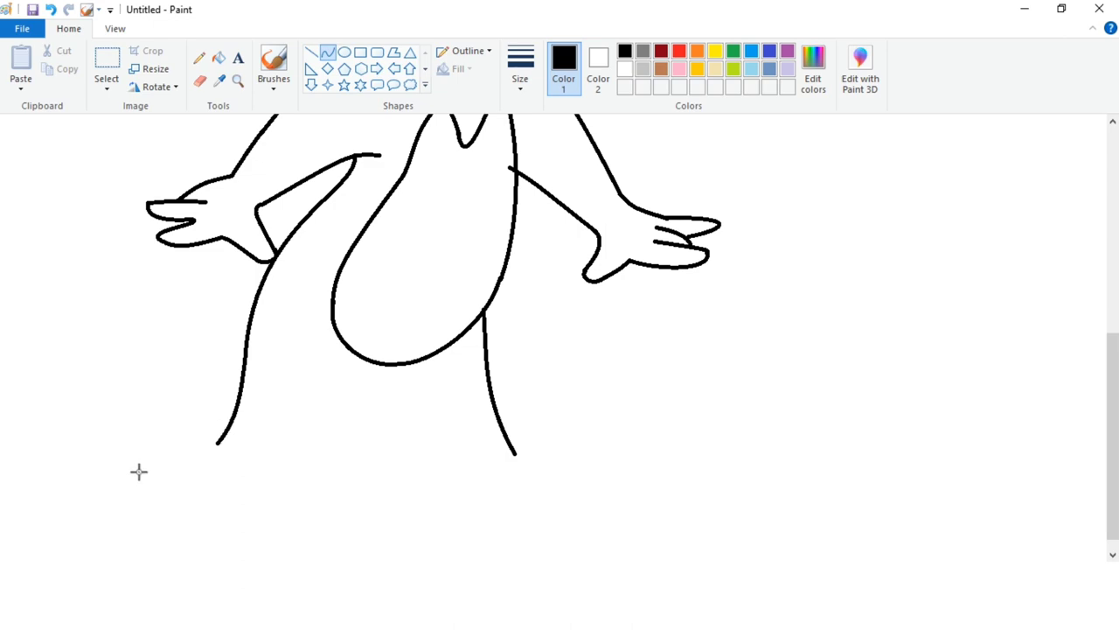
{"action": "left_click_drag", "start_coordinate": [138, 472], "coordinate": [234, 418]}
{"action": "left_click", "coordinate": [189, 463]}
{"action": "left_click", "coordinate": [157, 430]}
{"action": "key", "text": "ctrl+z"}
Step: Draw the S-curved upper edge of the left foot from the ankle out to the toe
{"action": "left_click_drag", "start_coordinate": [134, 471], "coordinate": [234, 409]}
{"action": "left_click", "coordinate": [144, 429]}
{"action": "left_click", "coordinate": [207, 460]}
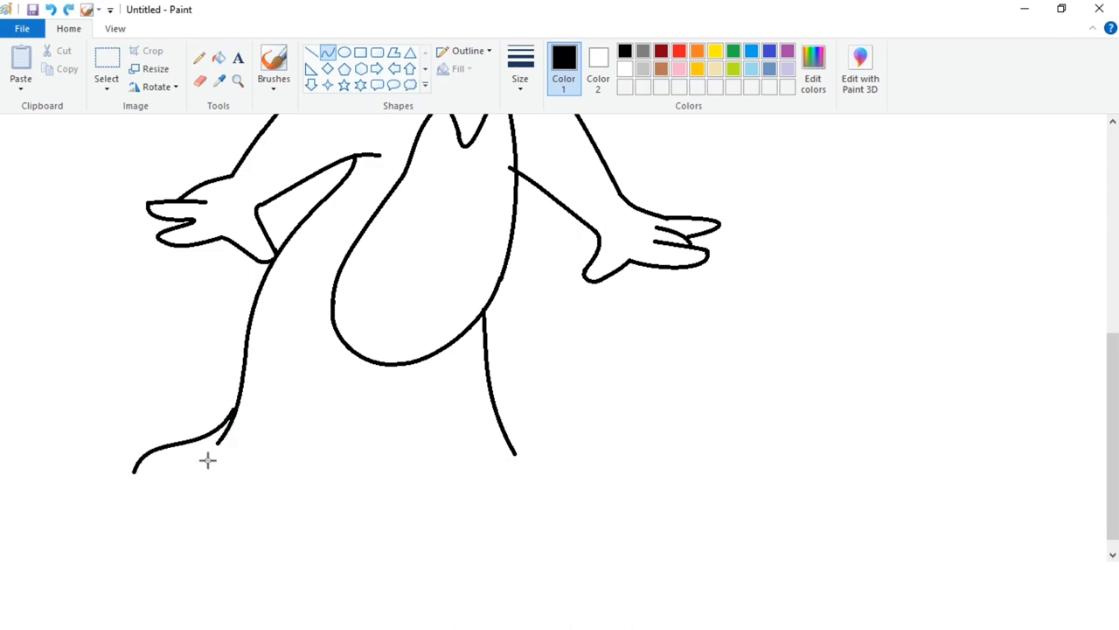
{"action": "left_click_drag", "start_coordinate": [208, 460], "coordinate": [211, 469]}
{"action": "left_click", "coordinate": [128, 427]}
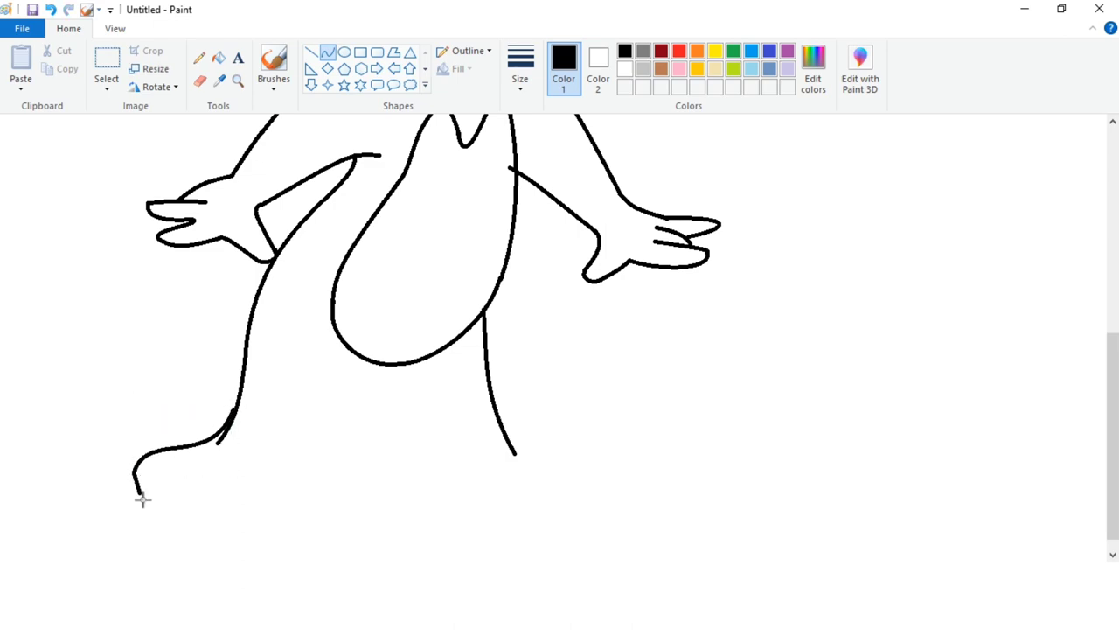
Step: Draw the two rounded toes, the sole and the heel of the left foot
{"action": "mouse_move", "coordinate": [143, 500]}
{"action": "left_mouse_down"}
{"action": "mouse_move", "coordinate": [158, 492]}
{"action": "mouse_move", "coordinate": [188, 506]}
{"action": "left_mouse_up"}
{"action": "left_click", "coordinate": [131, 493]}
{"action": "left_click", "coordinate": [140, 500]}
{"action": "left_click", "coordinate": [133, 469]}
{"action": "left_click_drag", "start_coordinate": [160, 513], "coordinate": [145, 504]}
{"action": "mouse_move", "coordinate": [131, 467]}
{"action": "left_mouse_down"}
{"action": "mouse_move", "coordinate": [118, 469]}
{"action": "mouse_move", "coordinate": [134, 469]}
{"action": "left_mouse_up"}
{"action": "mouse_move", "coordinate": [163, 507]}
{"action": "left_mouse_down"}
{"action": "mouse_move", "coordinate": [163, 482]}
{"action": "mouse_move", "coordinate": [170, 507]}
{"action": "left_mouse_up"}
{"action": "left_click_drag", "start_coordinate": [199, 486], "coordinate": [192, 489]}
{"action": "left_click_drag", "start_coordinate": [165, 465], "coordinate": [224, 488]}
{"action": "left_click", "coordinate": [194, 499]}
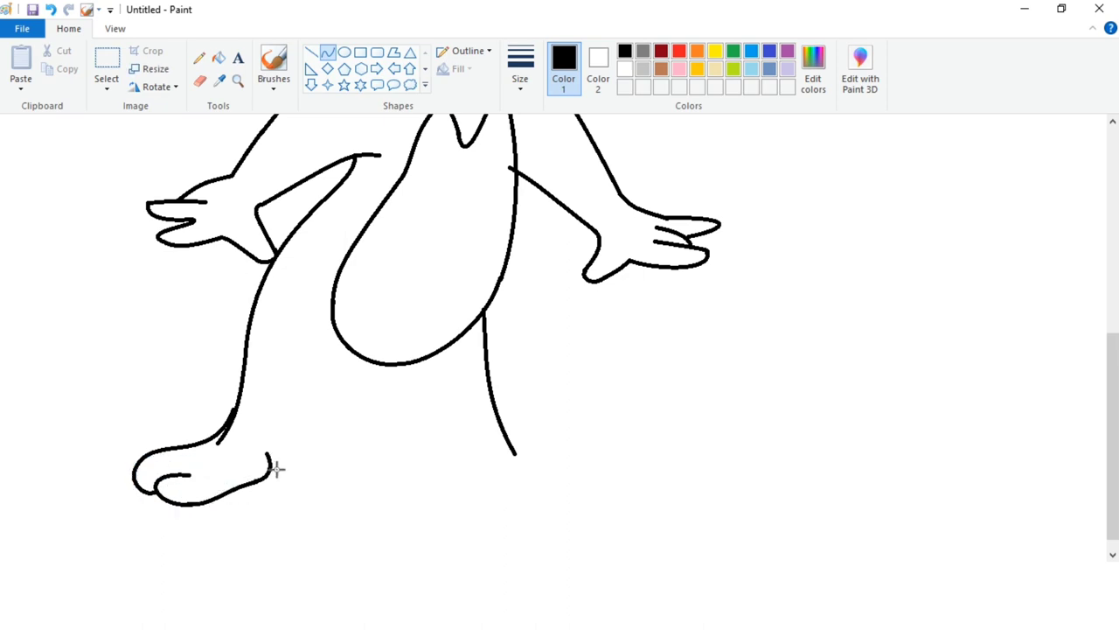
Step: Draw the inner lines of both legs, arching from the left heel up below the belly and down to the right ankle
{"action": "mouse_move", "coordinate": [264, 454]}
{"action": "left_mouse_down"}
{"action": "mouse_move", "coordinate": [387, 372]}
{"action": "mouse_move", "coordinate": [323, 388]}
{"action": "mouse_move", "coordinate": [455, 464]}
{"action": "left_mouse_up"}
{"action": "left_click", "coordinate": [346, 379]}
{"action": "left_click", "coordinate": [466, 384]}
{"action": "left_click_drag", "start_coordinate": [395, 405], "coordinate": [376, 382]}
{"action": "left_click", "coordinate": [407, 403]}
{"action": "left_click_drag", "start_coordinate": [455, 423], "coordinate": [449, 423]}
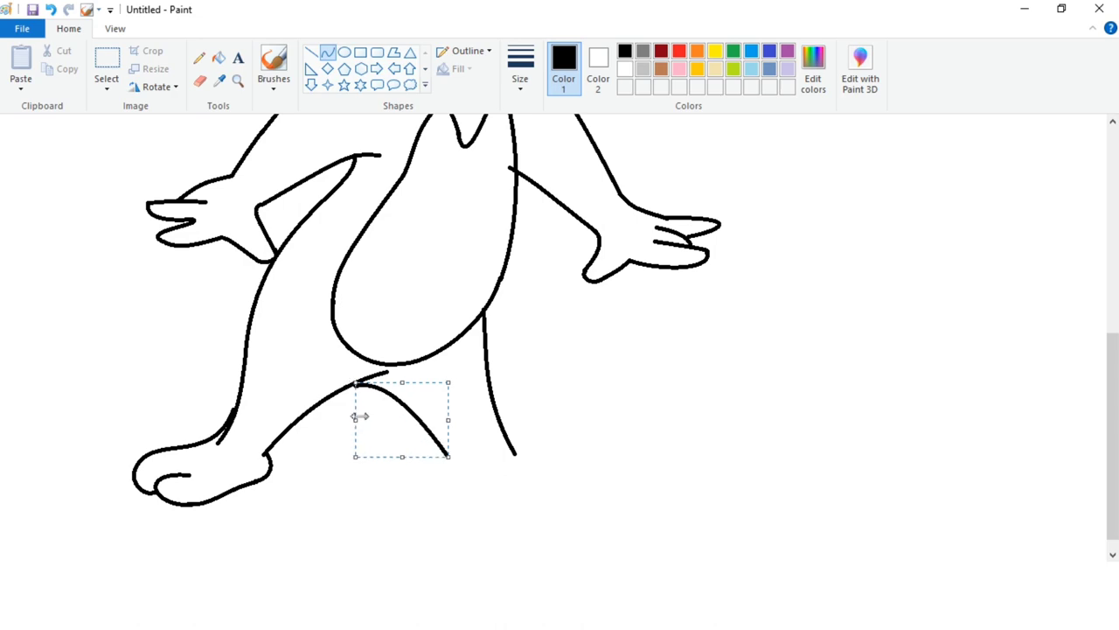
{"action": "left_click", "coordinate": [495, 377]}
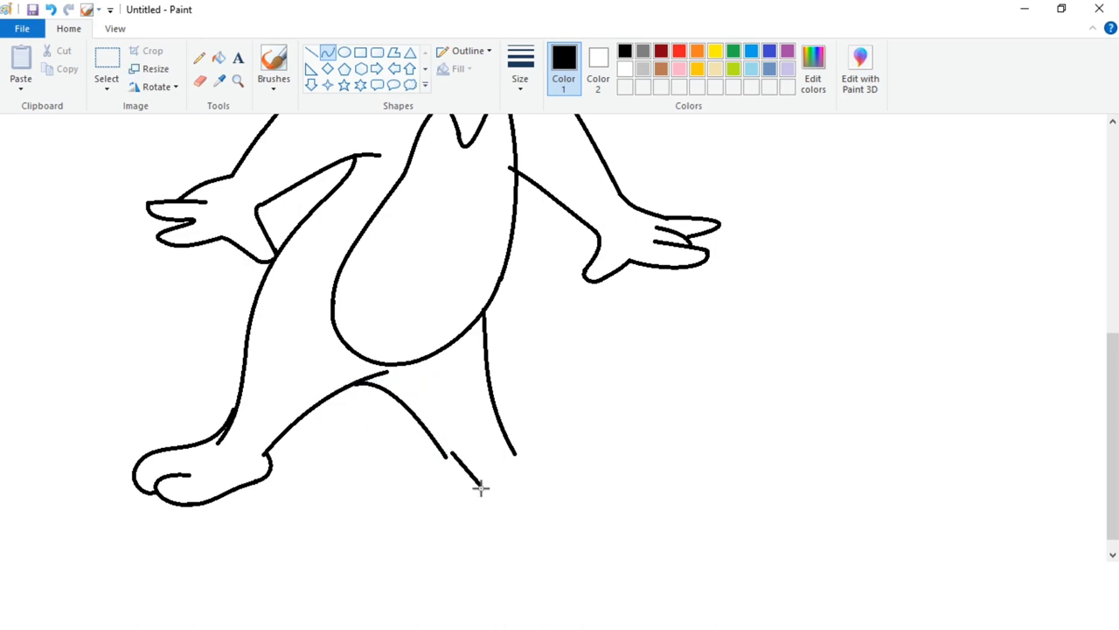
Step: Draw the right foot with its heel, sole and two rounded toes at the end of the right leg
{"action": "left_click_drag", "start_coordinate": [480, 488], "coordinate": [483, 494]}
{"action": "mouse_move", "coordinate": [466, 473]}
{"action": "left_mouse_down"}
{"action": "mouse_move", "coordinate": [439, 496]}
{"action": "mouse_move", "coordinate": [549, 487]}
{"action": "mouse_move", "coordinate": [522, 470]}
{"action": "mouse_move", "coordinate": [534, 471]}
{"action": "left_mouse_up"}
{"action": "mouse_move", "coordinate": [519, 486]}
{"action": "left_mouse_down"}
{"action": "mouse_move", "coordinate": [553, 515]}
{"action": "mouse_move", "coordinate": [575, 507]}
{"action": "mouse_move", "coordinate": [526, 506]}
{"action": "mouse_move", "coordinate": [583, 487]}
{"action": "left_mouse_up"}
{"action": "left_click_drag", "start_coordinate": [533, 471], "coordinate": [574, 488]}
{"action": "left_click", "coordinate": [592, 445]}
{"action": "left_click_drag", "start_coordinate": [555, 463], "coordinate": [584, 455]}
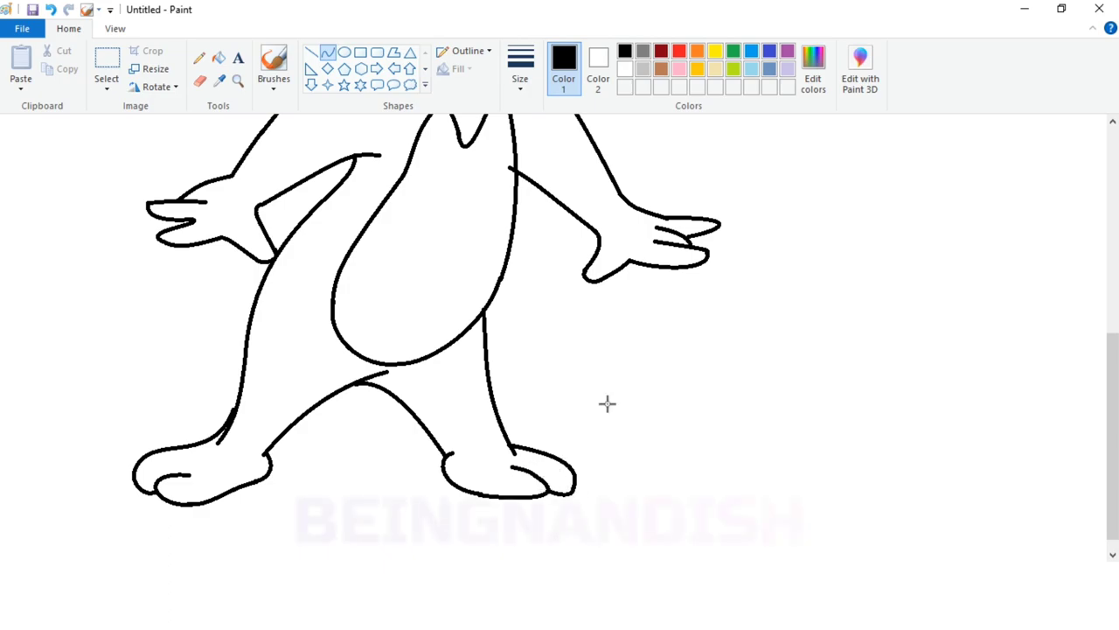
Step: Draw a pointed, wavy tail extending from the left side of the body with two curves
{"action": "left_click", "coordinate": [114, 28]}
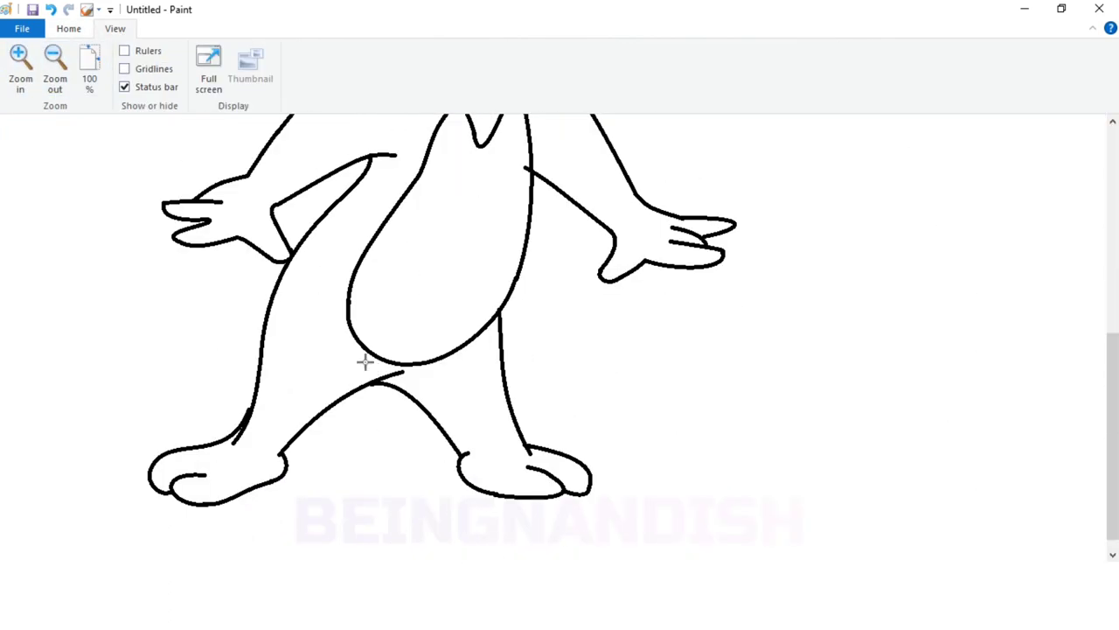
{"action": "left_click_drag", "start_coordinate": [455, 568], "coordinate": [391, 569]}
{"action": "left_click_drag", "start_coordinate": [210, 265], "coordinate": [370, 291]}
{"action": "left_click_drag", "start_coordinate": [258, 269], "coordinate": [248, 252]}
{"action": "left_click_drag", "start_coordinate": [293, 280], "coordinate": [283, 302]}
{"action": "left_click_drag", "start_coordinate": [212, 266], "coordinate": [223, 267]}
{"action": "left_click_drag", "start_coordinate": [291, 298], "coordinate": [362, 317]}
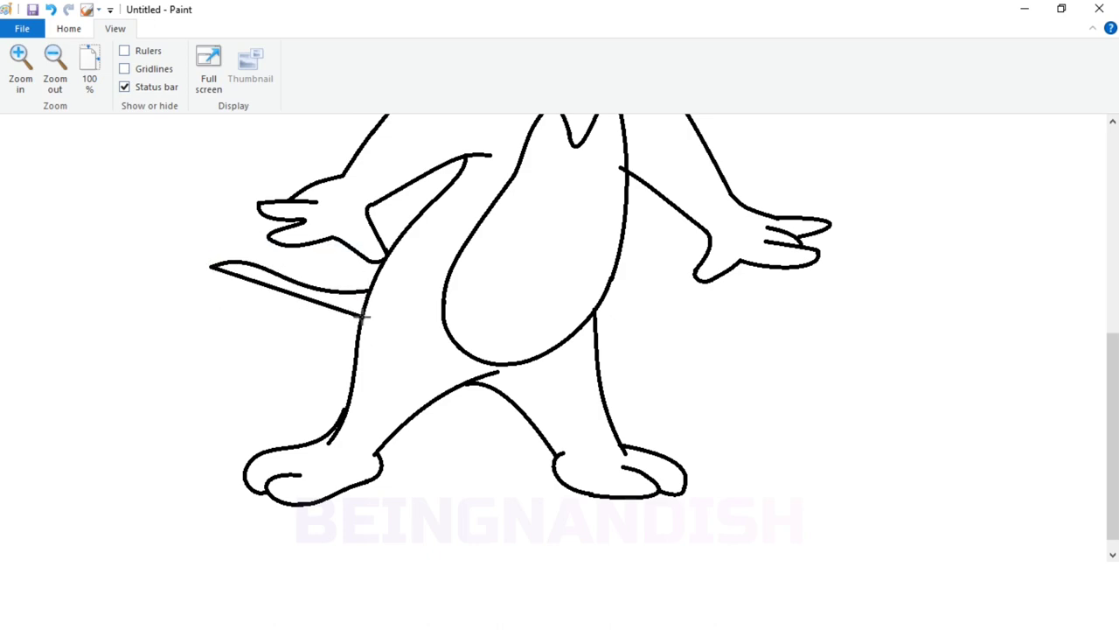
{"action": "left_click_drag", "start_coordinate": [257, 283], "coordinate": [251, 271]}
{"action": "left_click_drag", "start_coordinate": [293, 298], "coordinate": [294, 316]}
{"action": "left_click", "coordinate": [65, 84]}
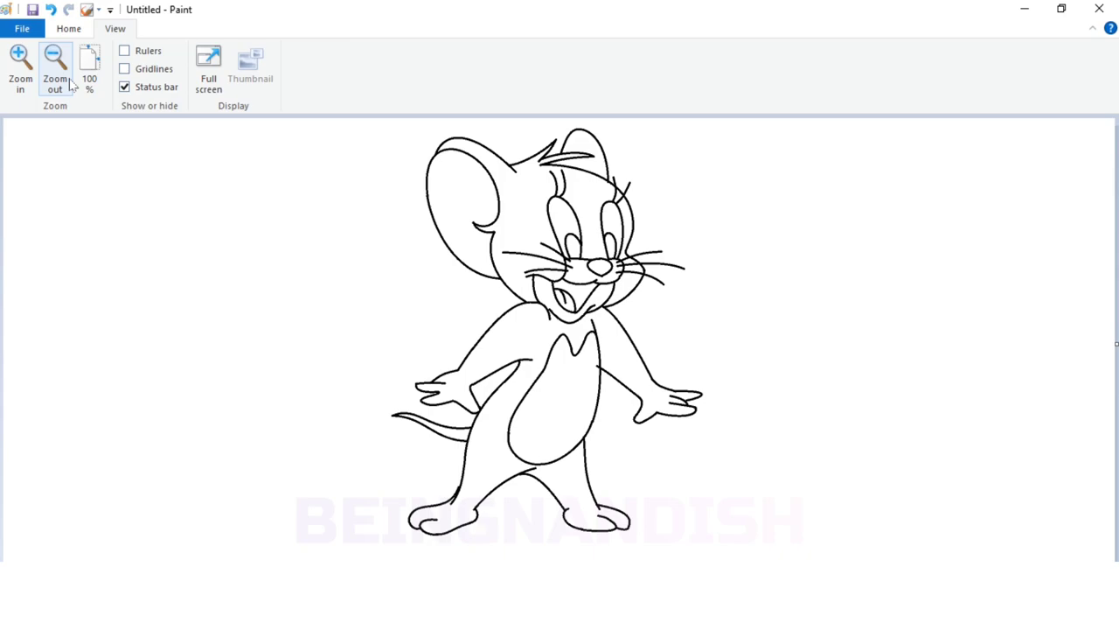
Step: Clean up the stray line ends below the belly and at the left ankle by covering them with white curves
{"action": "left_click", "coordinate": [70, 31]}
{"action": "left_click", "coordinate": [119, 30]}
{"action": "left_click", "coordinate": [22, 72]}
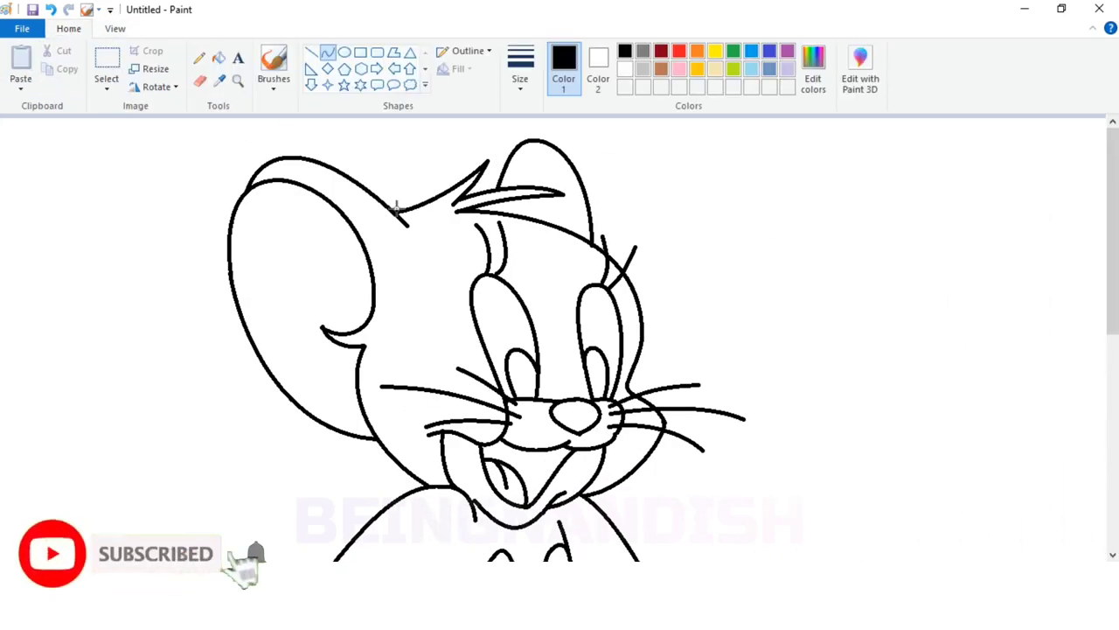
{"action": "scroll", "coordinate": [514, 382], "scroll_direction": "down", "scroll_amount": 5}
{"action": "scroll", "coordinate": [514, 382], "scroll_direction": "down", "scroll_amount": 5}
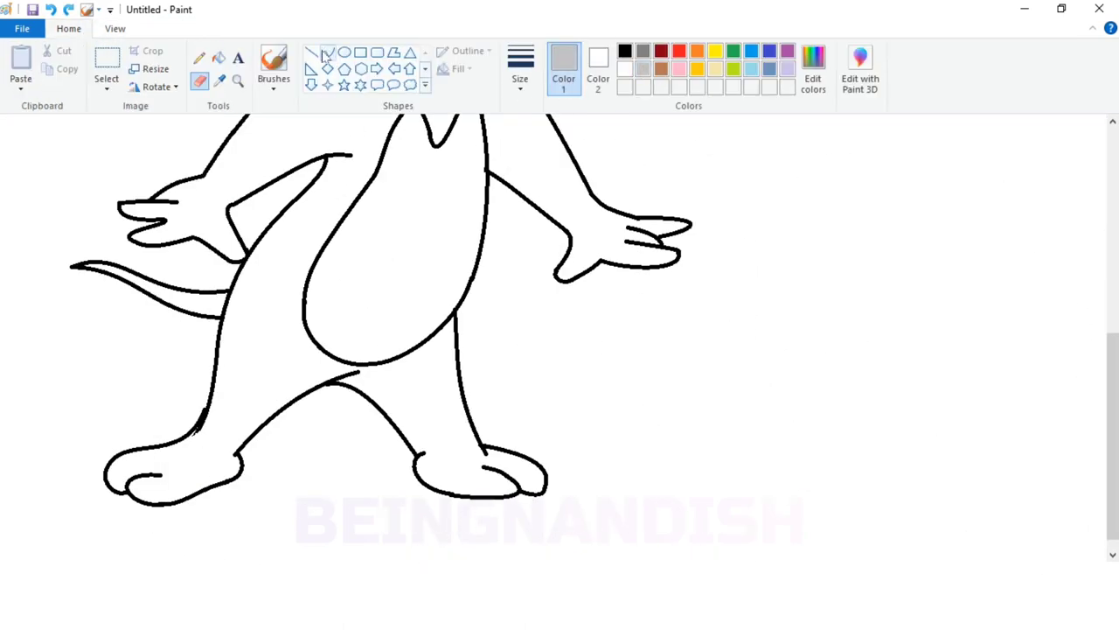
{"action": "left_click_drag", "start_coordinate": [333, 378], "coordinate": [365, 369]}
{"action": "left_click", "coordinate": [353, 368]}
{"action": "left_click", "coordinate": [626, 69]}
{"action": "left_click", "coordinate": [356, 346]}
{"action": "left_click", "coordinate": [353, 370]}
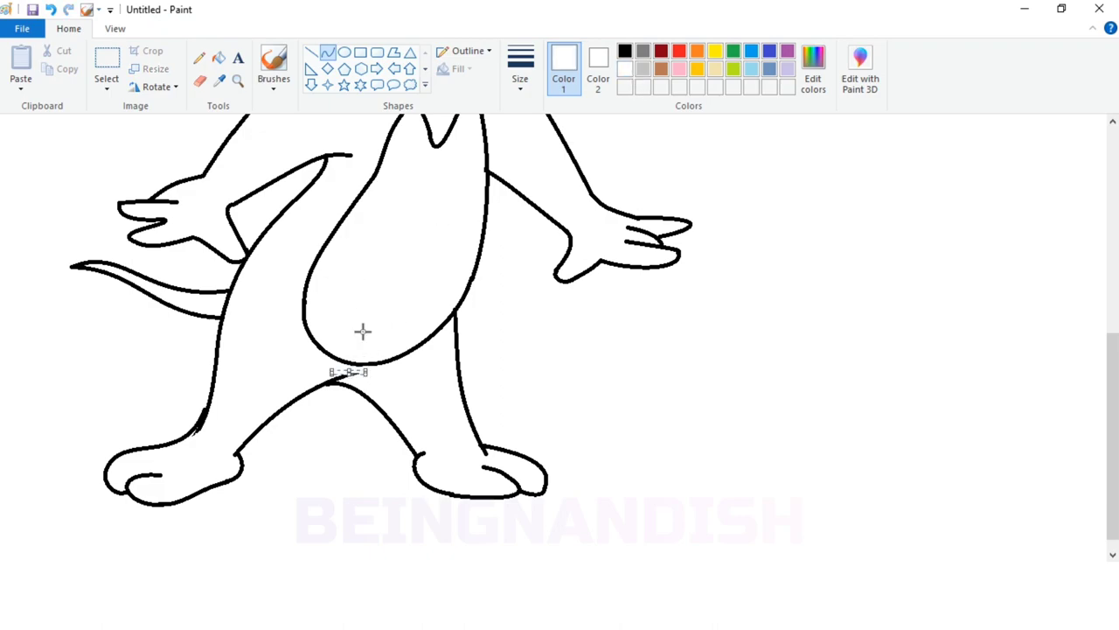
{"action": "left_click_drag", "start_coordinate": [198, 432], "coordinate": [214, 418]}
{"action": "left_click", "coordinate": [213, 419]}
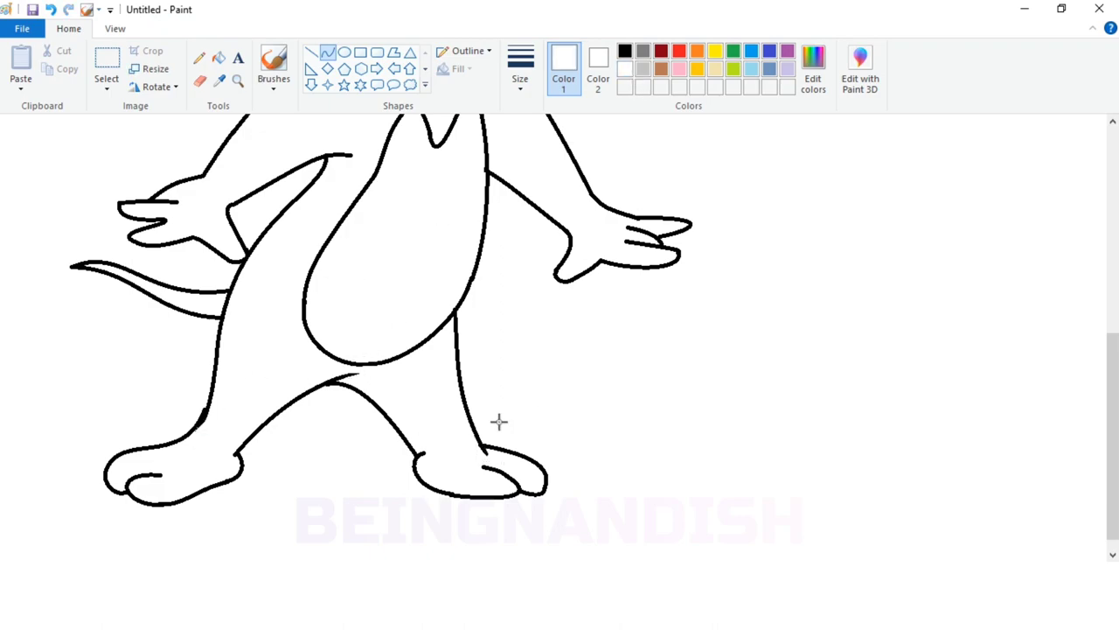
Step: Taper the ends of the eyelashes and the left whisker with white curves
{"action": "scroll", "coordinate": [498, 421], "scroll_direction": "up", "scroll_amount": 3}
{"action": "scroll", "coordinate": [465, 404], "scroll_direction": "up", "scroll_amount": 2}
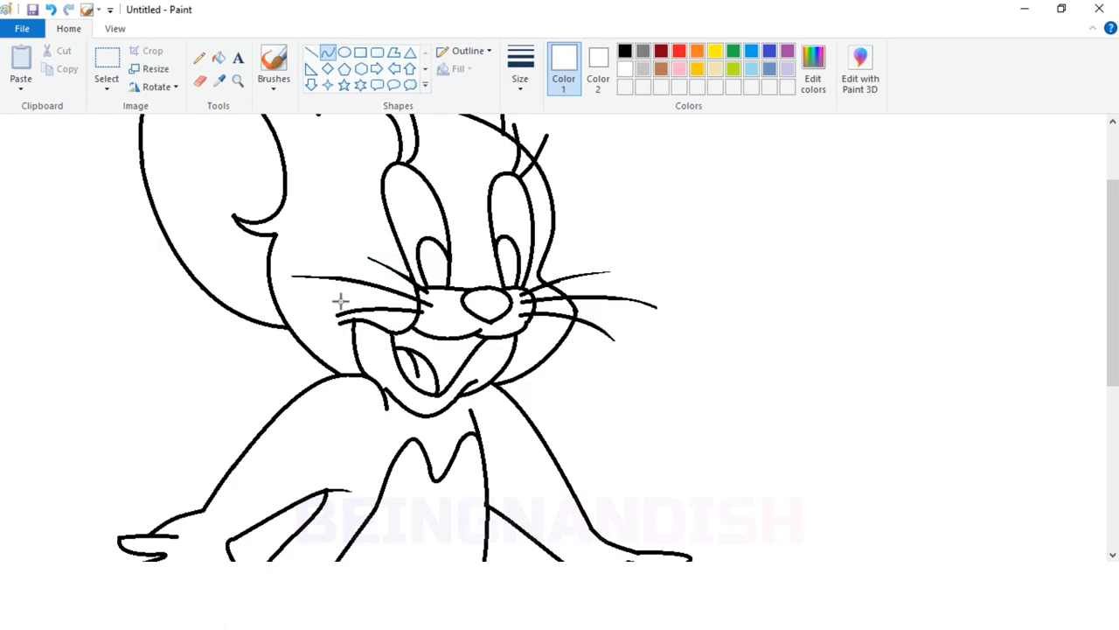
{"action": "scroll", "coordinate": [355, 244], "scroll_direction": "up", "scroll_amount": 3}
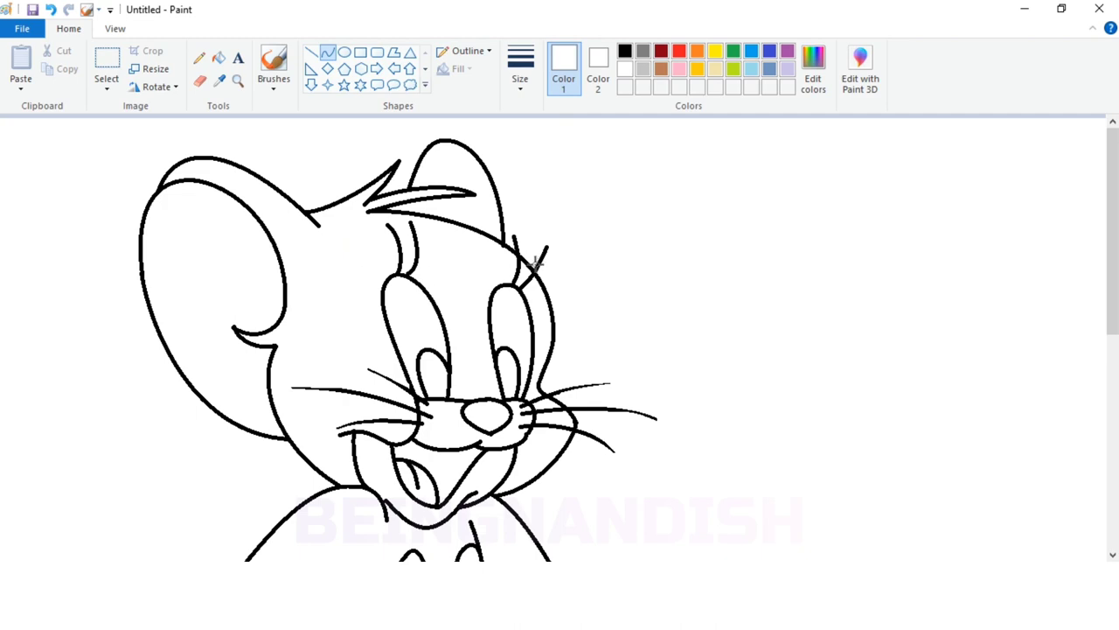
{"action": "left_click_drag", "start_coordinate": [535, 263], "coordinate": [553, 243]}
{"action": "key", "text": "ctrl+z"}
{"action": "left_click_drag", "start_coordinate": [412, 222], "coordinate": [422, 255]}
{"action": "left_click", "coordinate": [397, 227]}
{"action": "left_click_drag", "start_coordinate": [291, 388], "coordinate": [311, 389]}
Step: Draw short black eyebrow curves across the lashes above both eyes and extend the inner line of the left ear
{"action": "left_click", "coordinate": [624, 51]}
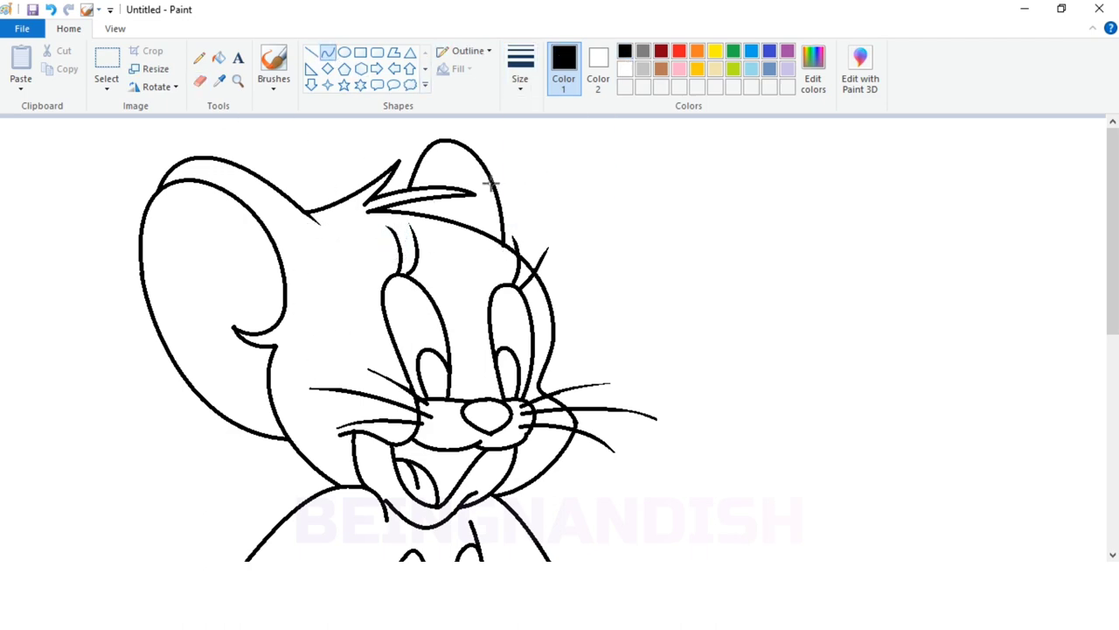
{"action": "left_click_drag", "start_coordinate": [396, 243], "coordinate": [406, 237]}
{"action": "left_click", "coordinate": [365, 229]}
{"action": "left_click", "coordinate": [392, 227]}
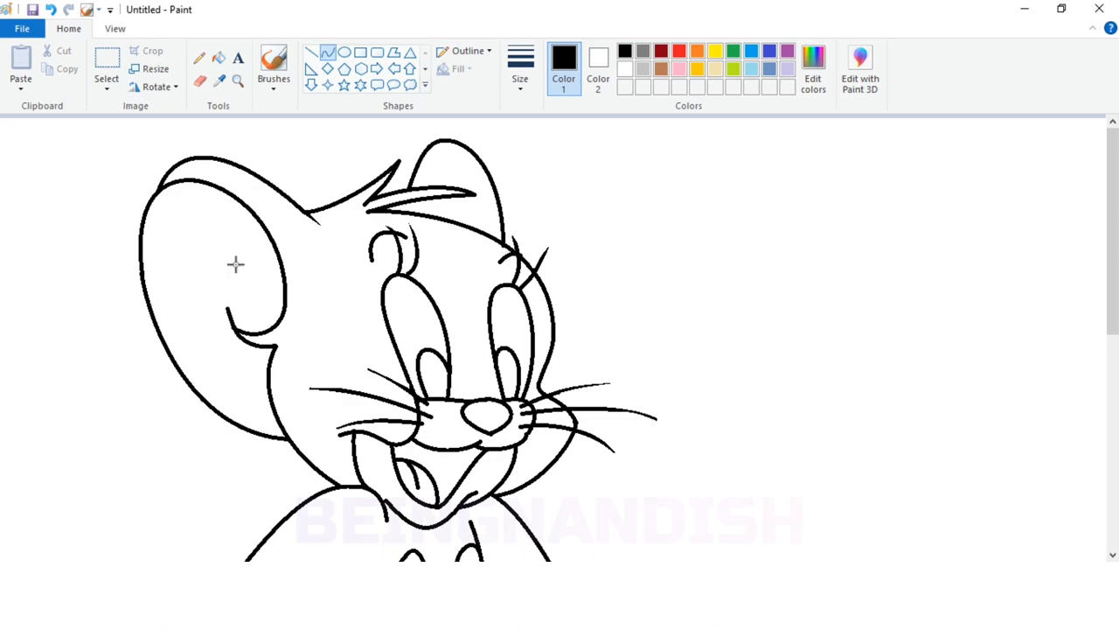
Step: Erase the upper wrist lines of the right and left hands and redraw them as smoother black curves
{"action": "scroll", "coordinate": [624, 301], "scroll_direction": "down", "scroll_amount": 5}
{"action": "left_click", "coordinate": [201, 83]}
{"action": "left_click", "coordinate": [327, 52]}
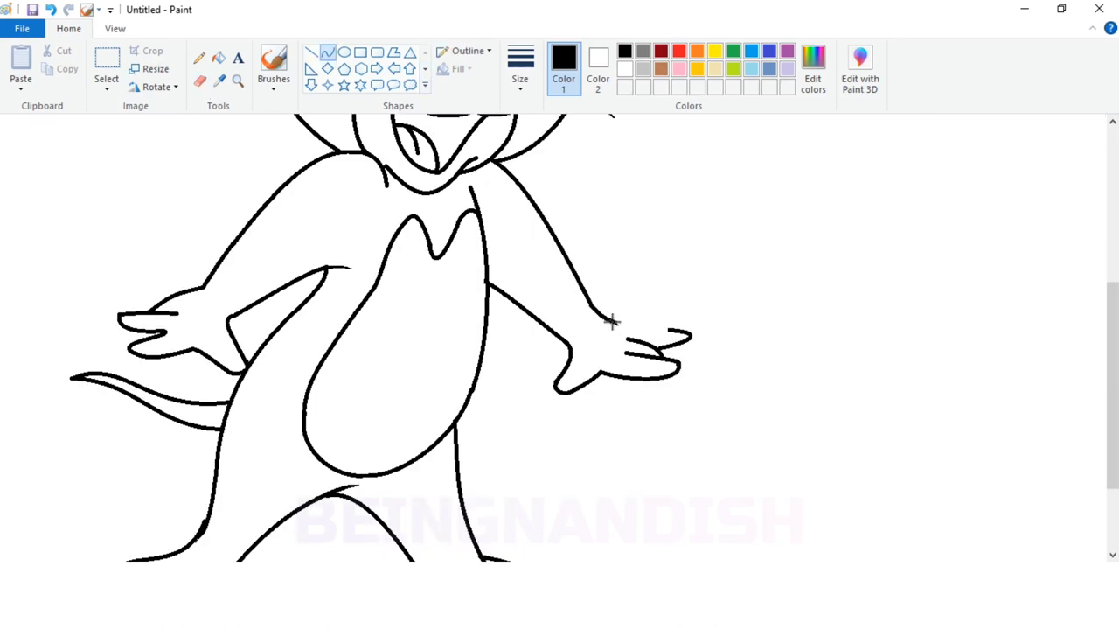
{"action": "left_click", "coordinate": [201, 82]}
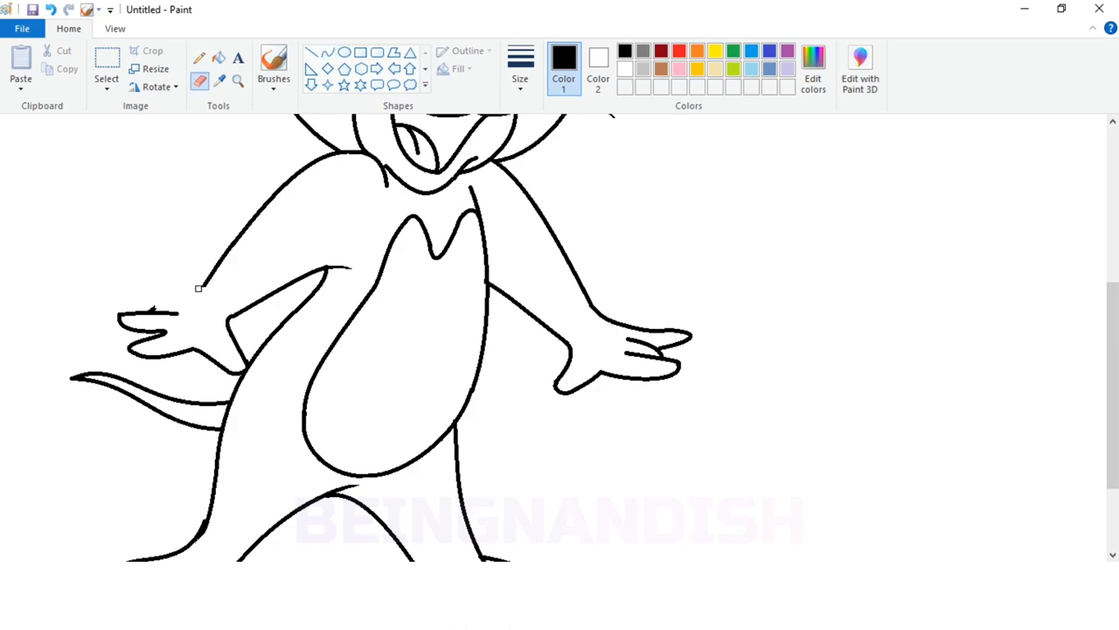
{"action": "left_click", "coordinate": [327, 53]}
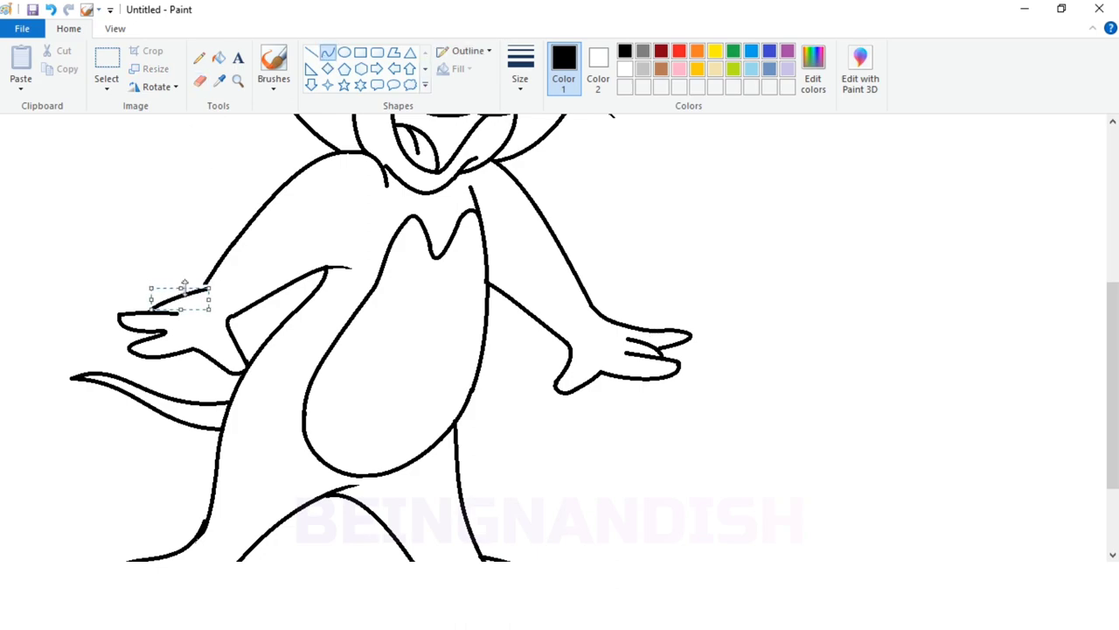
{"action": "left_click", "coordinate": [311, 53]}
{"action": "scroll", "coordinate": [228, 182], "scroll_direction": "down", "scroll_amount": 3}
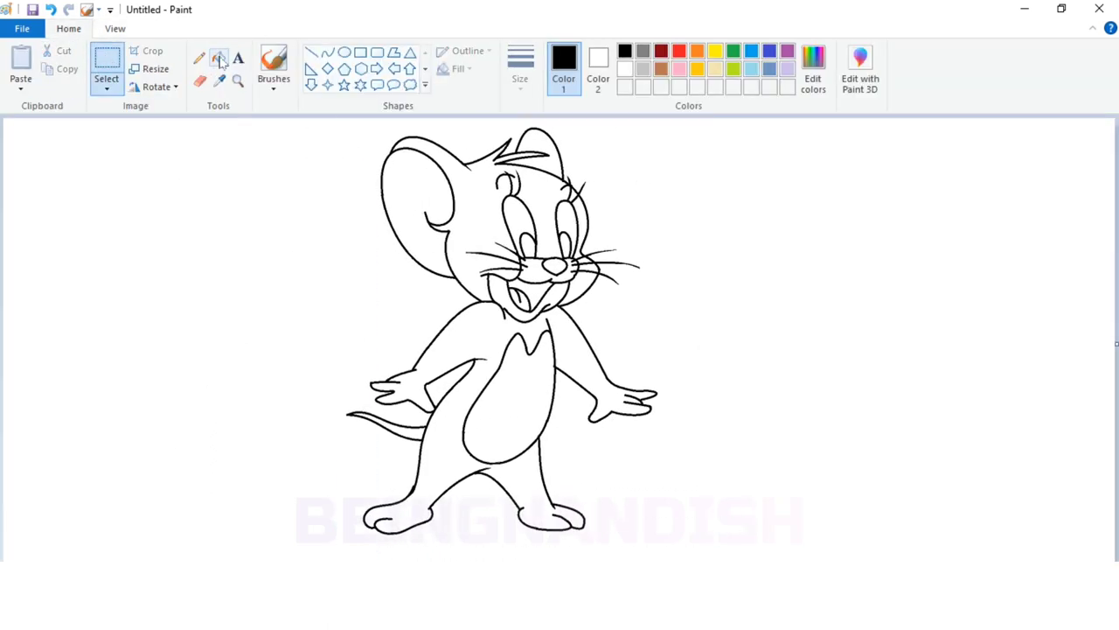
Step: Fill both pupils and the inside of the mouth with black
{"action": "left_click", "coordinate": [219, 58]}
{"action": "left_click", "coordinate": [527, 245]}
{"action": "left_click", "coordinate": [566, 245]}
{"action": "left_click", "coordinate": [535, 296]}
Step: Mix a custom rosy red for the tongue fill, adjusting it to red 254, green 37, blue 91
{"action": "left_click", "coordinate": [680, 69]}
{"action": "left_click", "coordinate": [813, 70]}
{"action": "left_click_drag", "start_coordinate": [735, 216], "coordinate": [737, 259]}
{"action": "left_click", "coordinate": [701, 198]}
{"action": "left_click", "coordinate": [599, 416]}
{"action": "left_click", "coordinate": [407, 416]}
{"action": "left_click", "coordinate": [521, 299]}
{"action": "left_click", "coordinate": [813, 70]}
{"action": "left_click", "coordinate": [707, 194]}
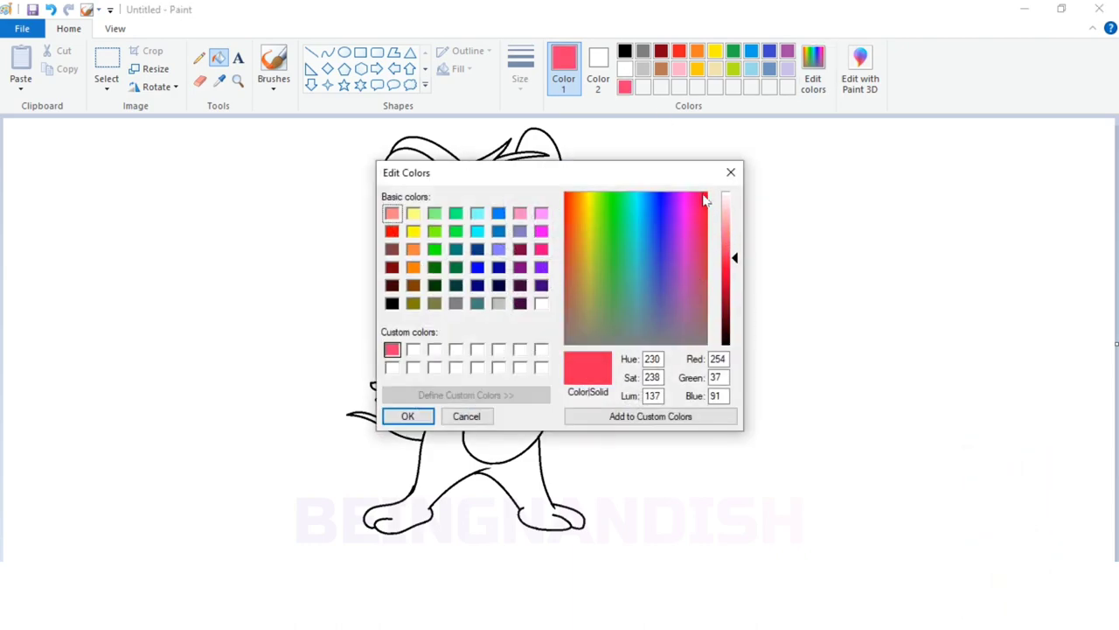
{"action": "left_click", "coordinate": [408, 416]}
Step: Mix a lighter custom pink and fill the inside of the left ear with it
{"action": "left_click", "coordinate": [814, 68]}
{"action": "left_click", "coordinate": [738, 245]}
{"action": "left_click", "coordinate": [705, 204]}
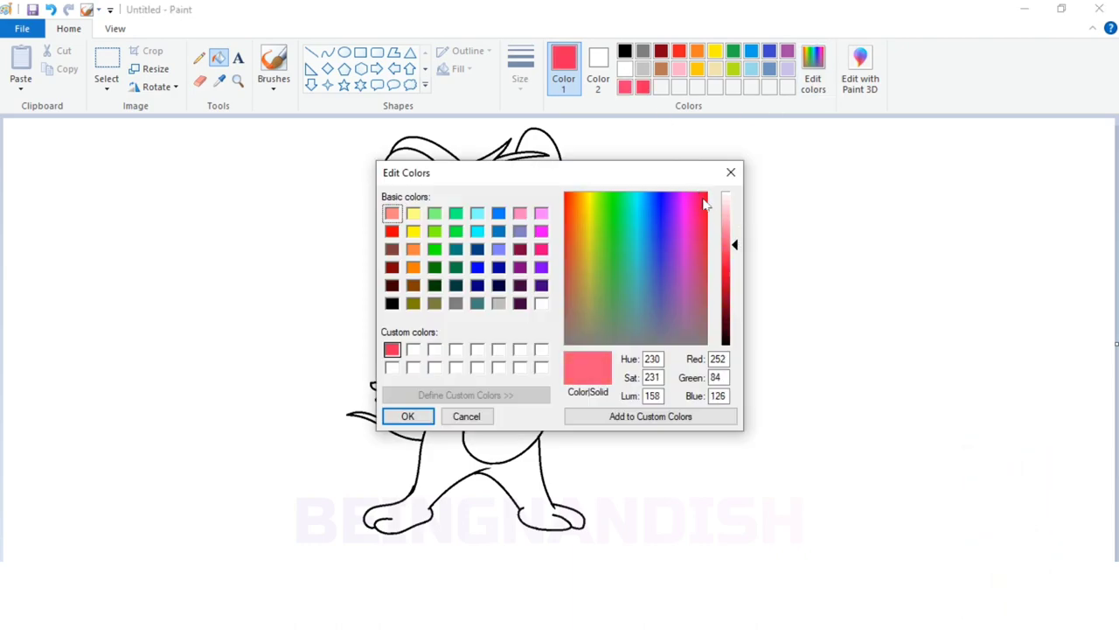
{"action": "left_click", "coordinate": [735, 231]}
{"action": "left_click", "coordinate": [408, 416]}
{"action": "left_click", "coordinate": [420, 191]}
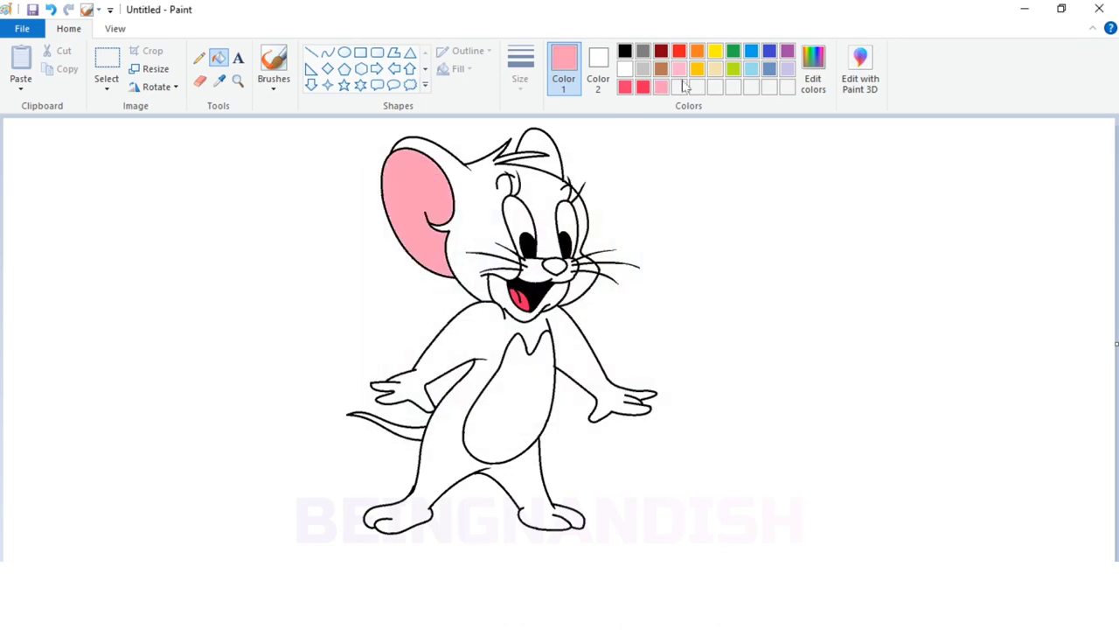
Step: Mix a custom orange-brown with red 206, green 117 and blue 36, and add it to the custom colors
{"action": "left_click", "coordinate": [661, 68]}
{"action": "left_click", "coordinate": [813, 68]}
{"action": "left_click", "coordinate": [734, 305]}
{"action": "left_click_drag", "start_coordinate": [583, 271], "coordinate": [574, 237]}
{"action": "left_click_drag", "start_coordinate": [735, 274], "coordinate": [737, 272]}
{"action": "left_click", "coordinate": [651, 416]}
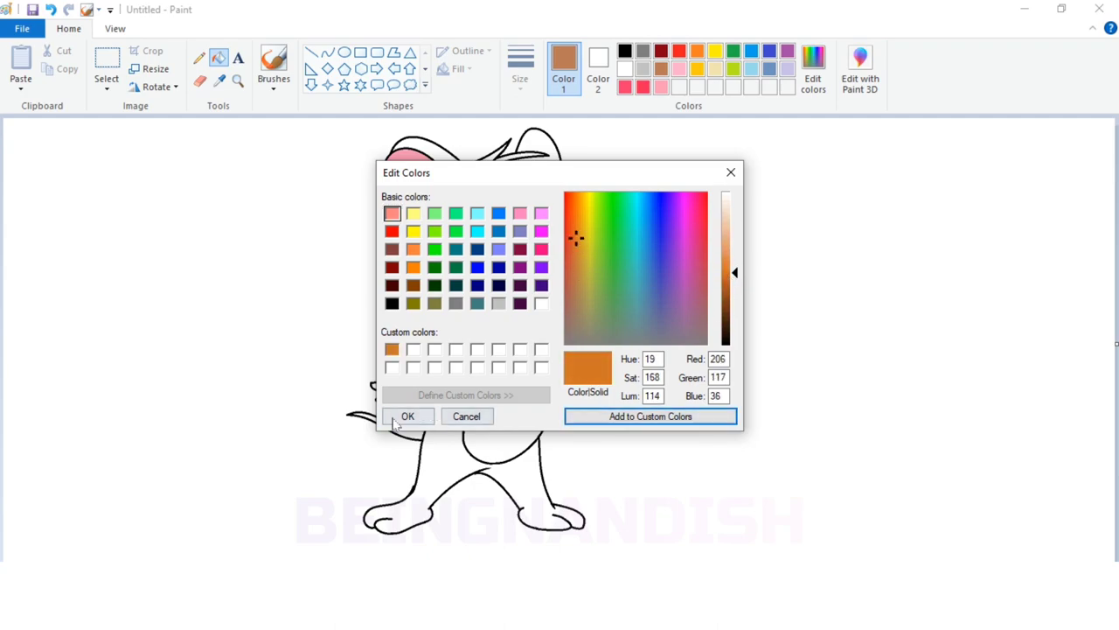
{"action": "left_click", "coordinate": [403, 417]}
Step: Fill the mouse's body, head and right cheek with the orange-brown
{"action": "left_click", "coordinate": [462, 346]}
{"action": "left_click", "coordinate": [475, 225]}
{"action": "left_click", "coordinate": [581, 281]}
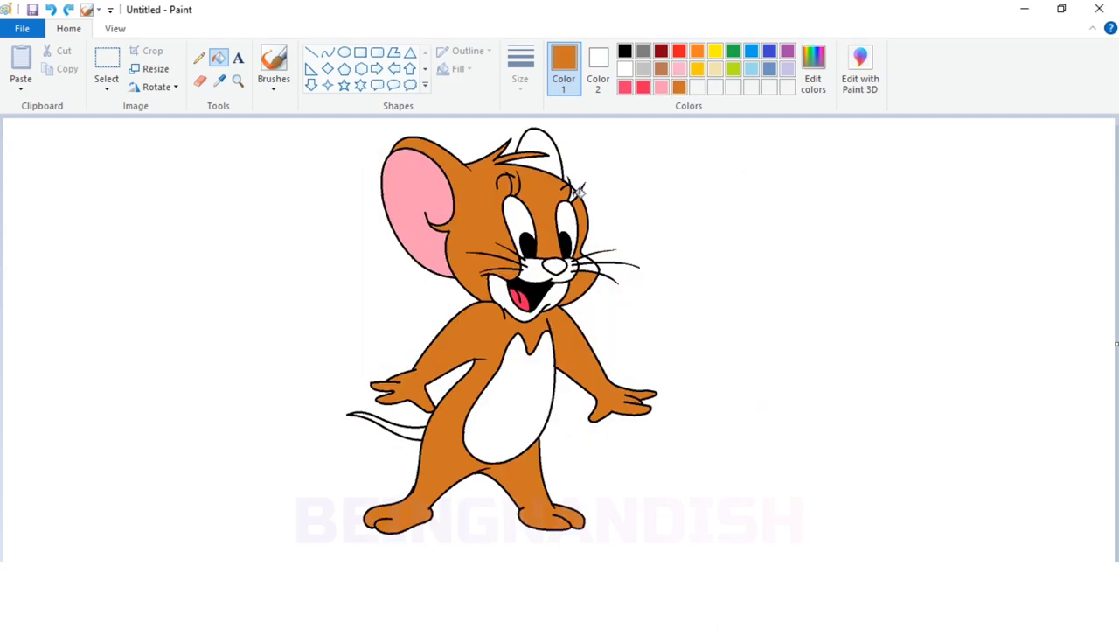
Step: Close the gap in the right ear's outline beside the hair tuft with a short black line
{"action": "left_click", "coordinate": [115, 28]}
{"action": "left_click", "coordinate": [20, 58]}
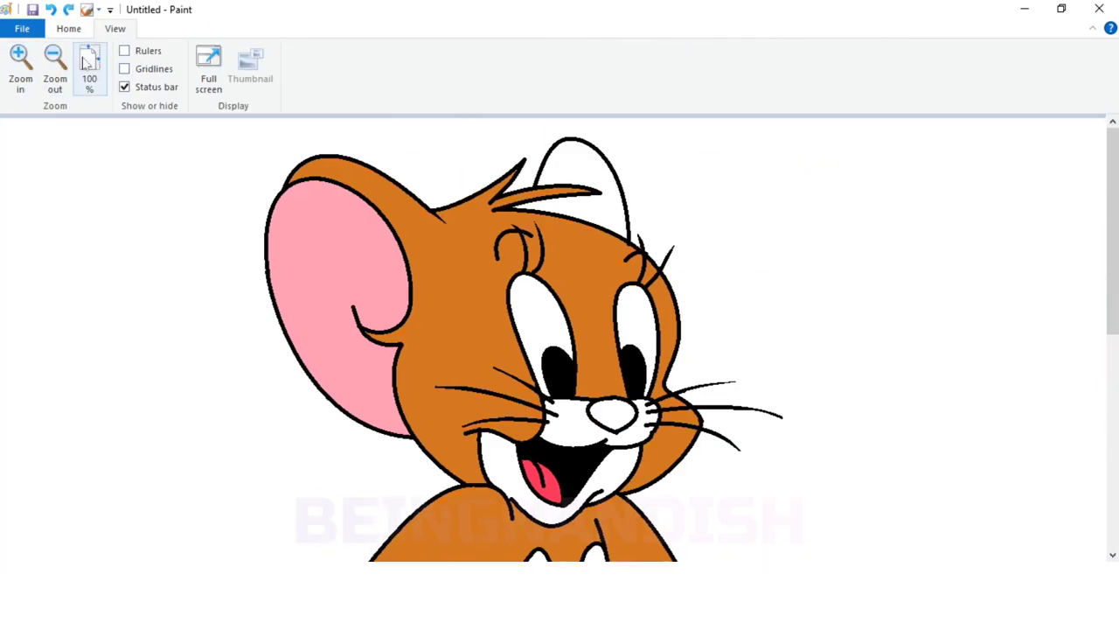
{"action": "left_click", "coordinate": [68, 28]}
{"action": "left_click", "coordinate": [624, 51]}
{"action": "left_click", "coordinate": [311, 53]}
{"action": "left_click_drag", "start_coordinate": [533, 202], "coordinate": [532, 211]}
Step: Fill the right ear with the custom orange-brown
{"action": "left_click", "coordinate": [219, 57]}
{"action": "left_click", "coordinate": [679, 86]}
{"action": "left_click", "coordinate": [588, 157]}
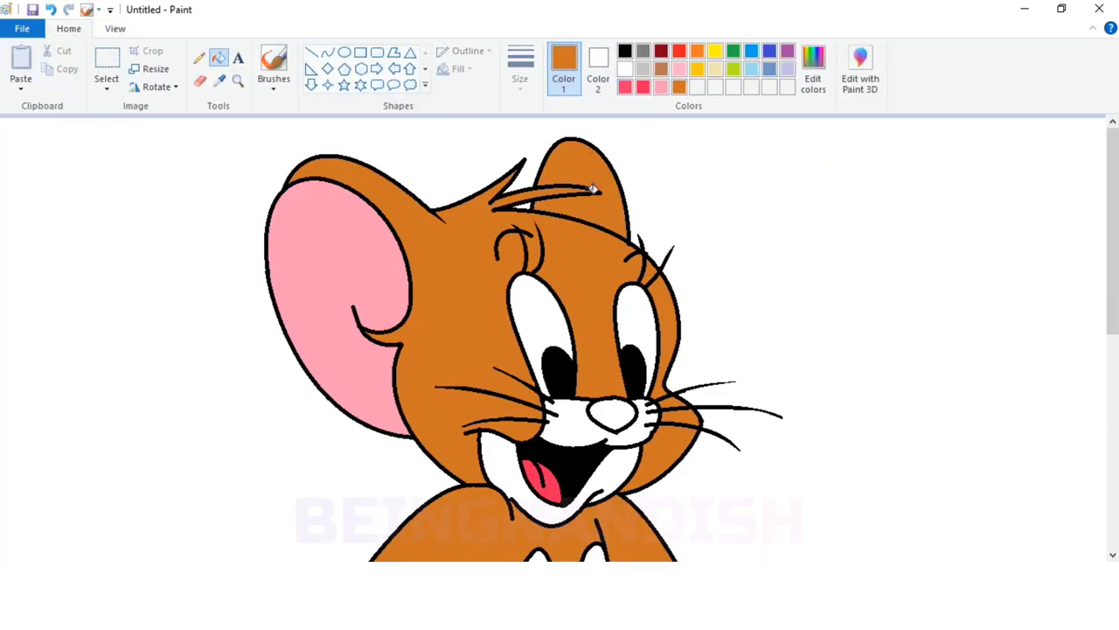
Step: Mix a light tan by lightening the orange-brown, and fill the muzzle, chin and belly with it
{"action": "left_click", "coordinate": [816, 93]}
{"action": "left_click_drag", "start_coordinate": [735, 272], "coordinate": [737, 238]}
{"action": "left_click", "coordinate": [408, 417]}
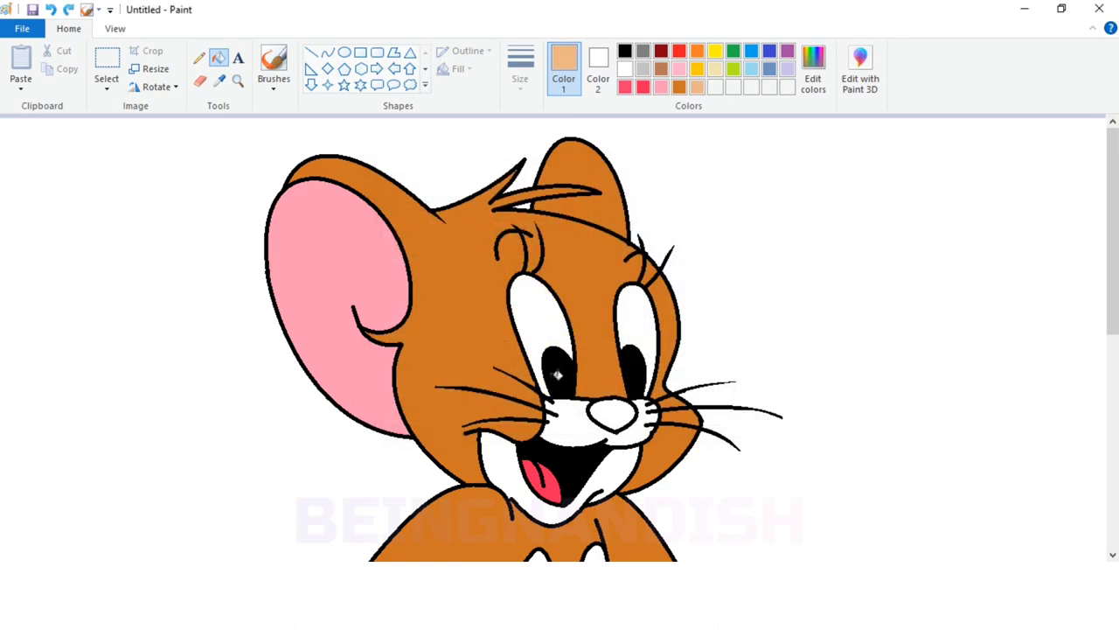
{"action": "scroll", "coordinate": [433, 368], "scroll_direction": "down", "scroll_amount": 10}
{"action": "scroll", "coordinate": [433, 368], "scroll_direction": "up", "scroll_amount": 3}
Step: Fill the tail with the custom orange-brown
{"action": "left_click", "coordinate": [680, 86]}
{"action": "left_click", "coordinate": [345, 387]}
{"action": "left_click", "coordinate": [115, 28]}
{"action": "left_click", "coordinate": [55, 63]}
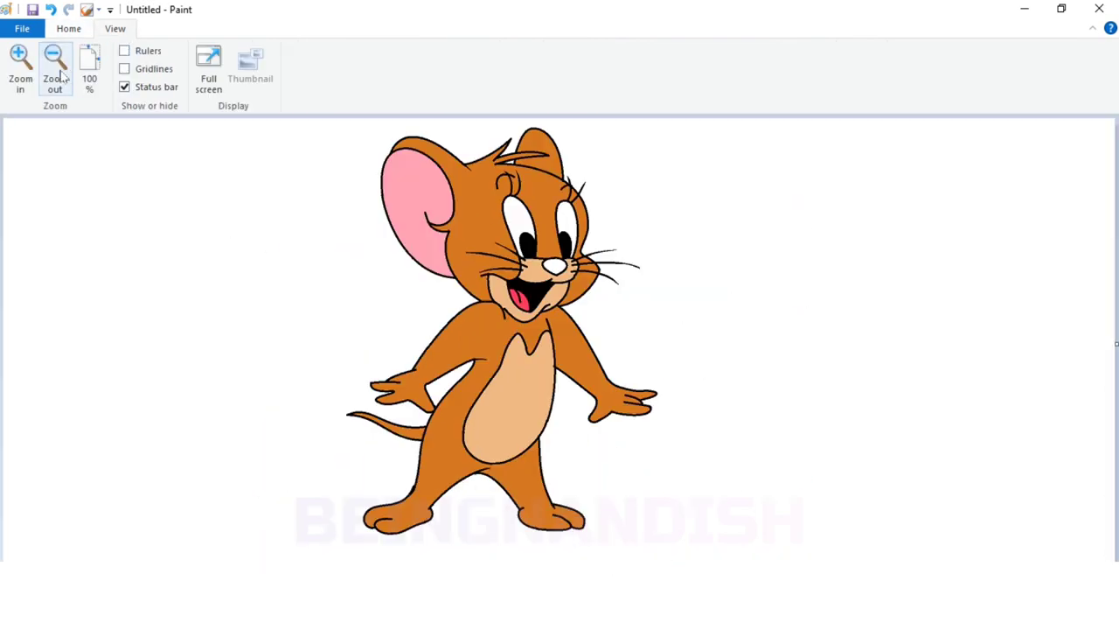
Step: Fill the nose with black
{"action": "left_click", "coordinate": [20, 58]}
{"action": "left_click_drag", "start_coordinate": [280, 569], "coordinate": [541, 568]}
{"action": "left_click", "coordinate": [70, 29]}
{"action": "left_click", "coordinate": [624, 51]}
{"action": "left_click", "coordinate": [565, 413]}
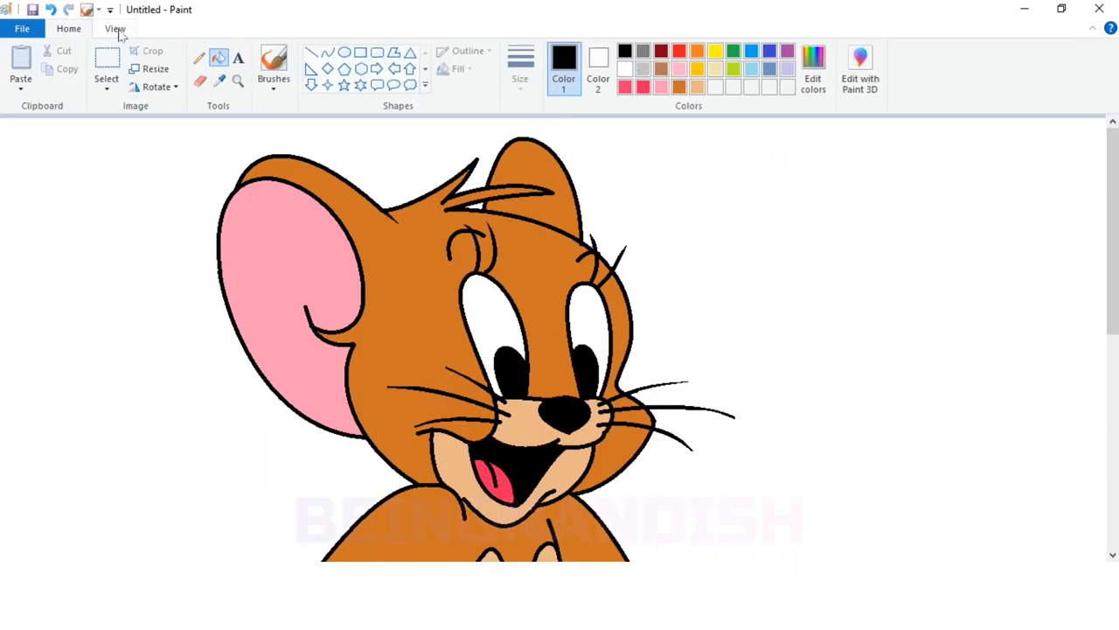
Step: Draw a white curved highlight across the upper part of the black nose
{"action": "left_click", "coordinate": [115, 28]}
{"action": "left_click", "coordinate": [20, 61]}
{"action": "scroll", "coordinate": [433, 367], "scroll_direction": "down", "scroll_amount": 3}
{"action": "left_click", "coordinate": [68, 28]}
{"action": "left_click", "coordinate": [327, 53]}
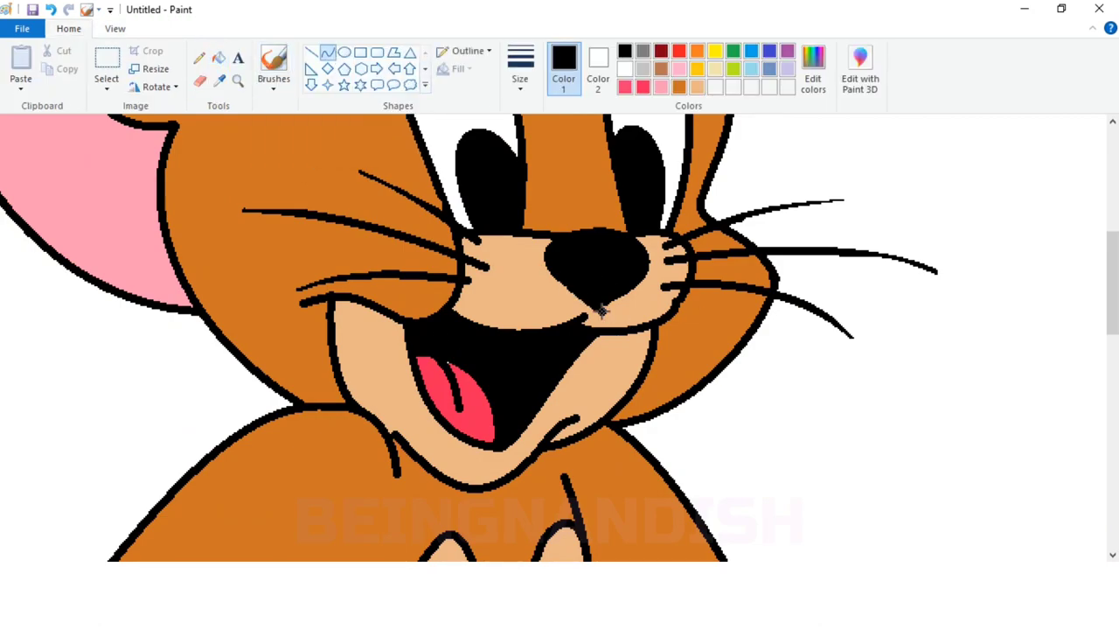
{"action": "left_click", "coordinate": [626, 69]}
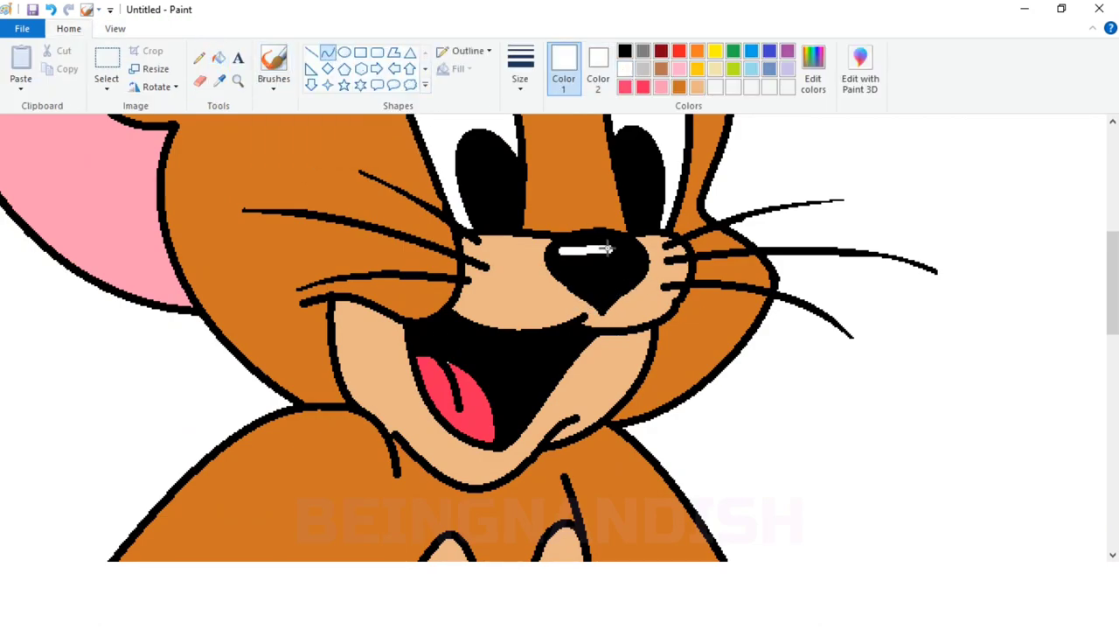
{"action": "left_click_drag", "start_coordinate": [614, 249], "coordinate": [626, 251]}
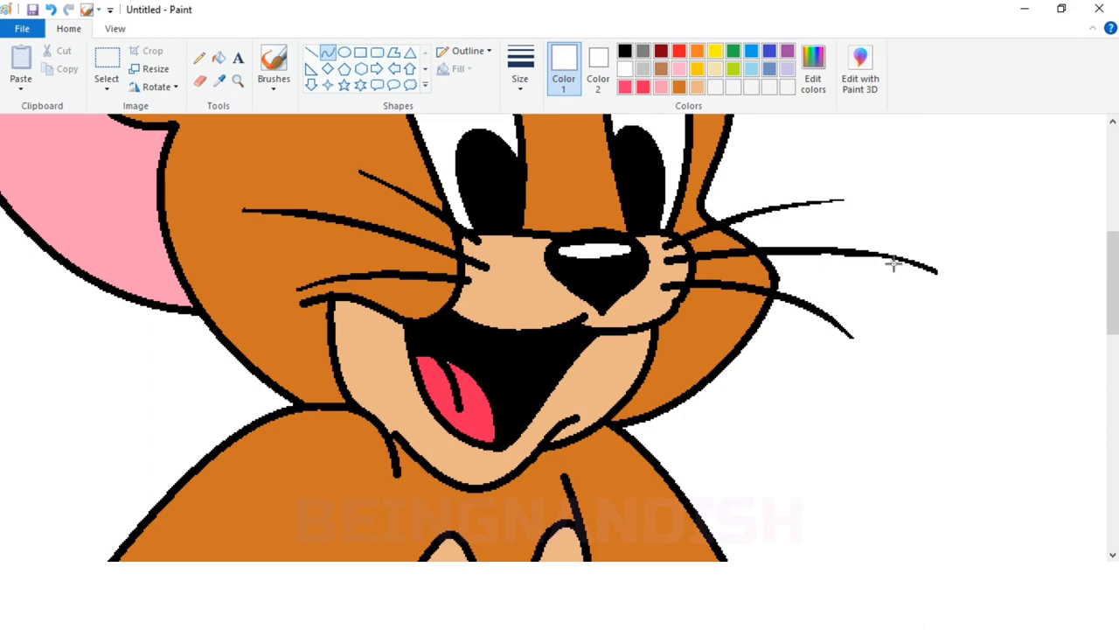
Step: Mix a lighter custom pink from the palette's pink and refill the inside of the left ear with it
{"action": "left_click", "coordinate": [115, 29]}
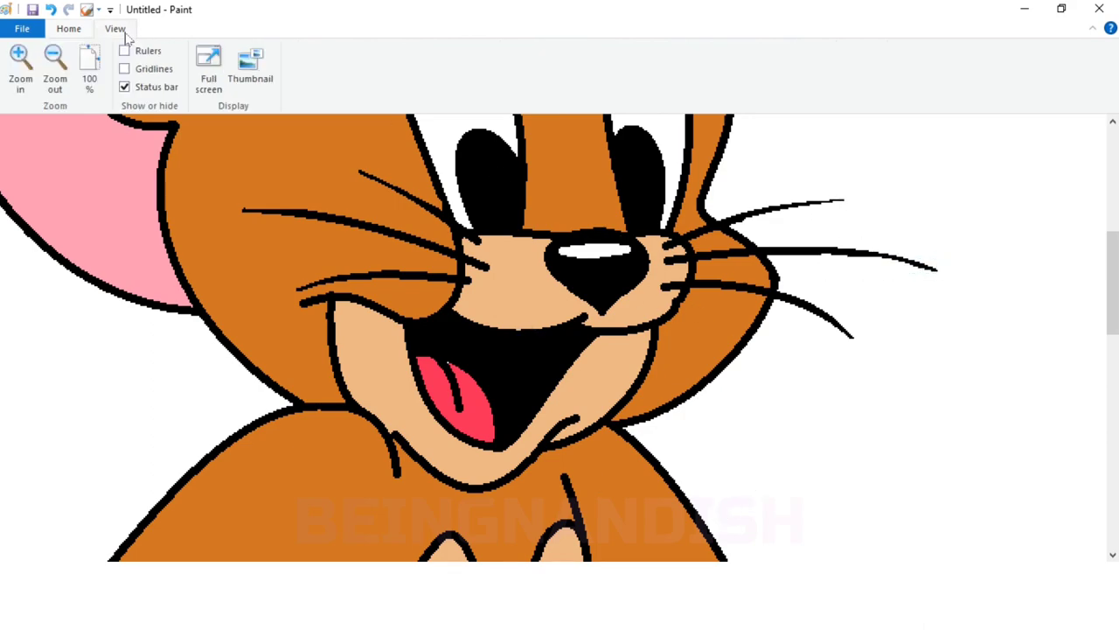
{"action": "left_click", "coordinate": [55, 70]}
{"action": "left_click", "coordinate": [55, 70]}
{"action": "left_click", "coordinate": [56, 70]}
{"action": "left_click", "coordinate": [70, 29]}
{"action": "left_click", "coordinate": [679, 69]}
{"action": "left_click", "coordinate": [819, 81]}
{"action": "mouse_move", "coordinate": [735, 217]}
{"action": "left_mouse_down"}
{"action": "mouse_move", "coordinate": [698, 202]}
{"action": "mouse_move", "coordinate": [736, 235]}
{"action": "mouse_move", "coordinate": [737, 224]}
{"action": "left_mouse_up"}
{"action": "left_click", "coordinate": [411, 415]}
{"action": "left_click", "coordinate": [219, 58]}
{"action": "left_click", "coordinate": [414, 221]}
Step: Mix a deeper custom pink with red 248, green 158 and blue 176, and recolor the inside of the left ear
{"action": "left_click", "coordinate": [813, 85]}
{"action": "left_click", "coordinate": [701, 215]}
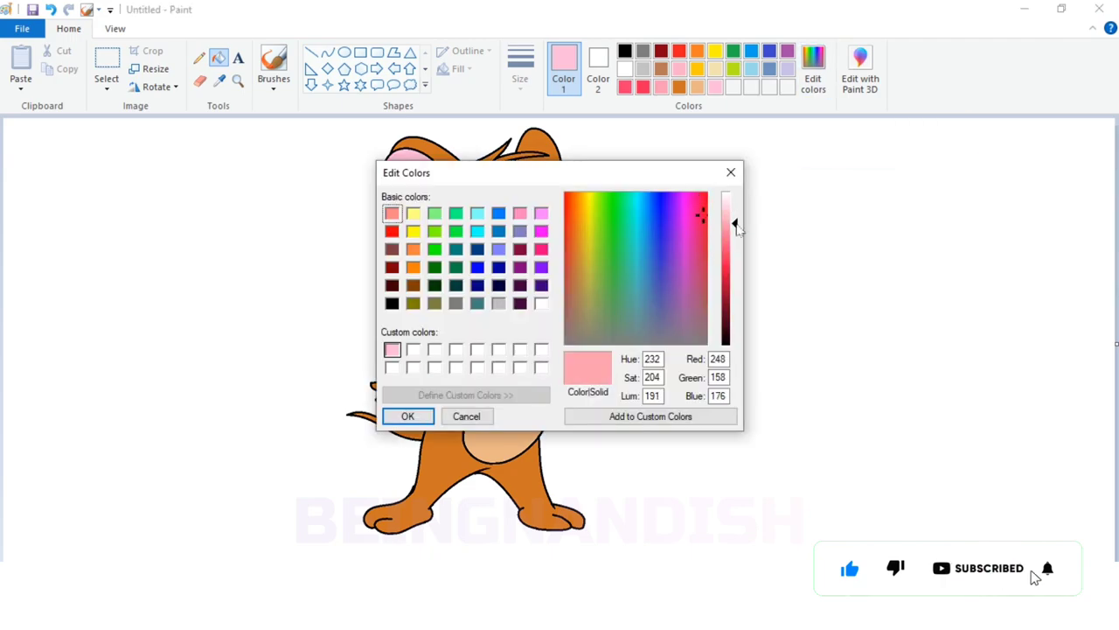
{"action": "left_click", "coordinate": [408, 416]}
Step: Try a darker, redder custom brown as the body fill, and undo that fill
{"action": "left_click", "coordinate": [679, 86]}
{"action": "left_click", "coordinate": [812, 70]}
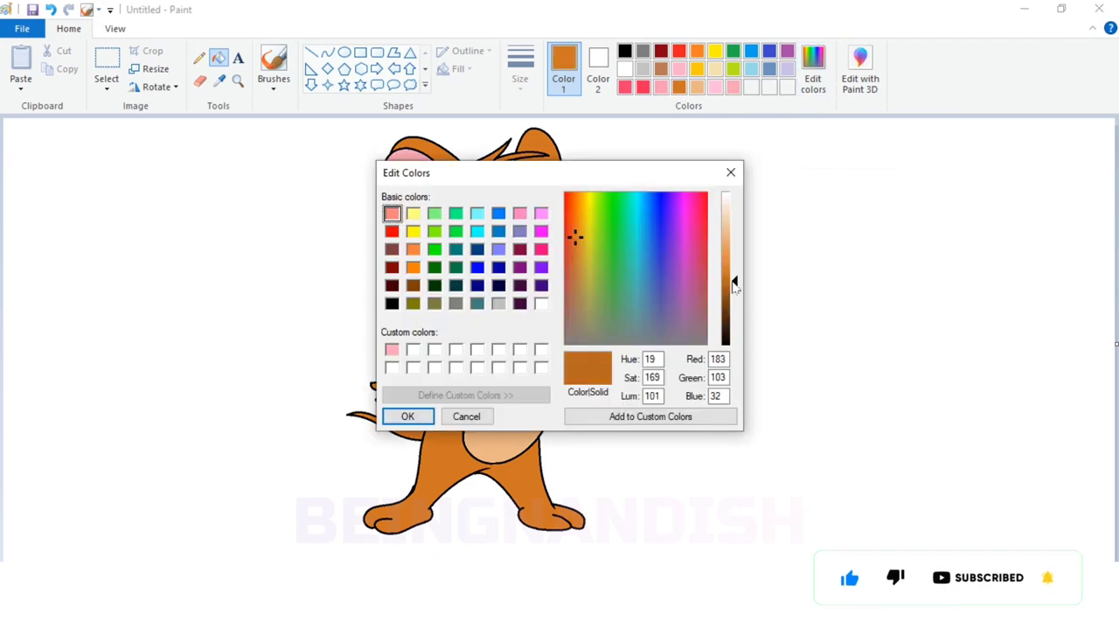
{"action": "left_click", "coordinate": [571, 240]}
{"action": "left_click", "coordinate": [407, 416]}
{"action": "left_click", "coordinate": [475, 369]}
{"action": "key", "text": "ctrl+z"}
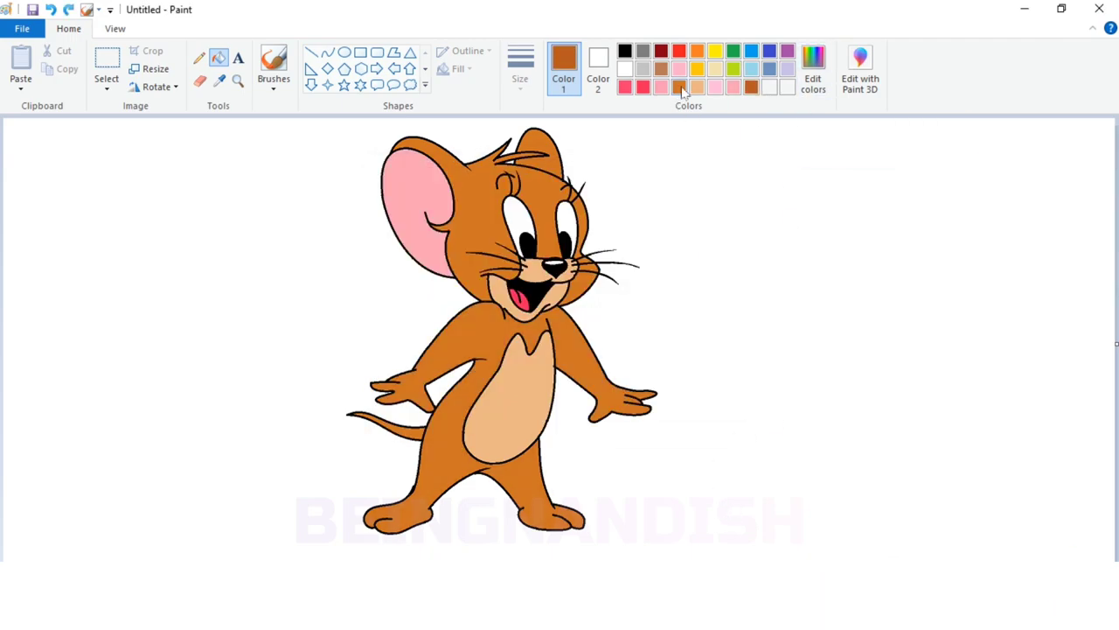
Step: Mix a slightly darker shade of the custom orange-brown and refill the mouse's body and head with it
{"action": "left_click", "coordinate": [680, 87]}
{"action": "left_click", "coordinate": [817, 89]}
{"action": "left_click_drag", "start_coordinate": [735, 270], "coordinate": [735, 277]}
{"action": "left_click", "coordinate": [408, 416]}
{"action": "left_click", "coordinate": [439, 452]}
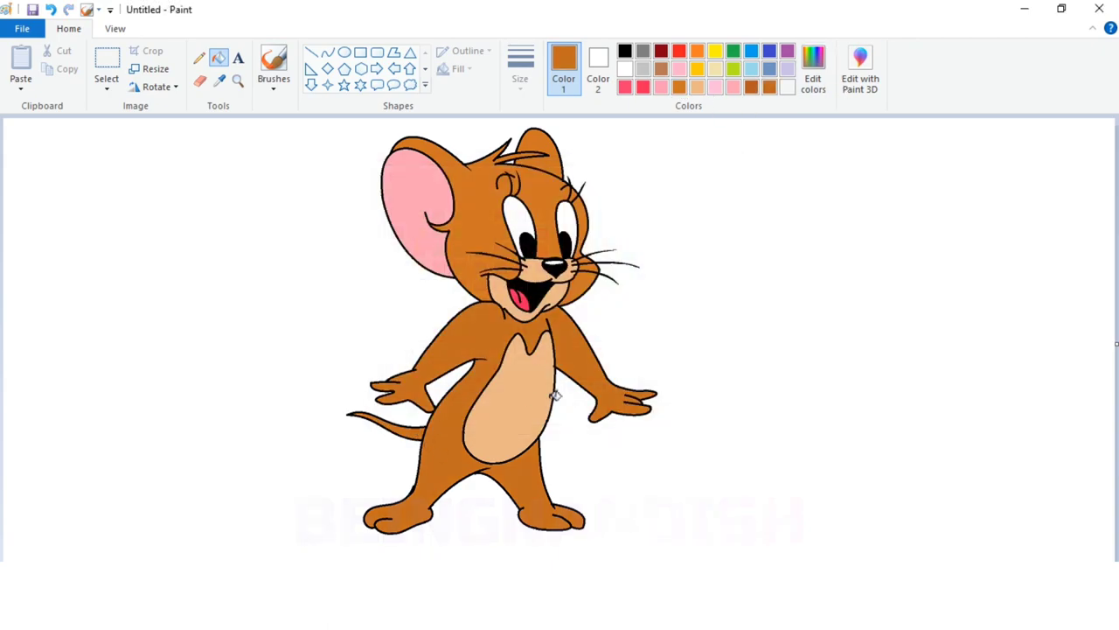
{"action": "left_click", "coordinate": [551, 193]}
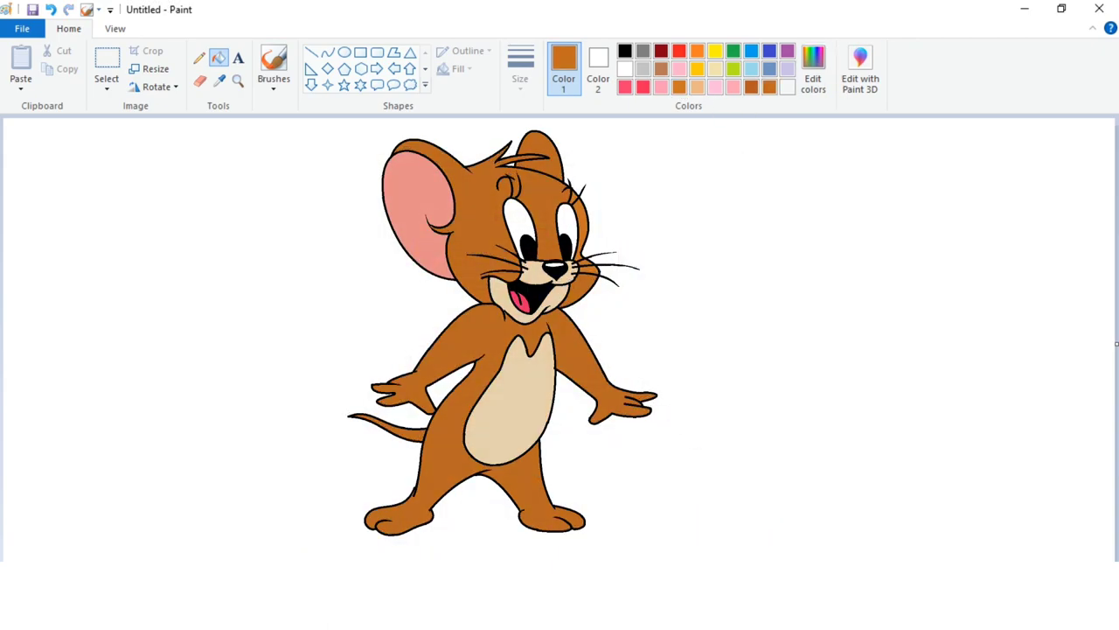